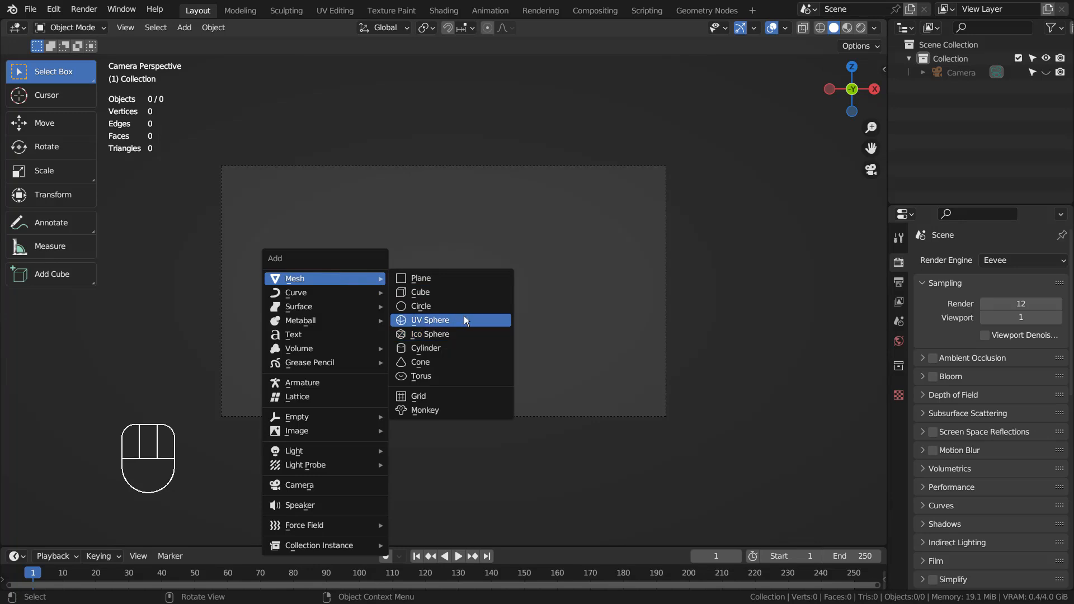
# Add a UV sphere and move it about -1.98 m in X and -1.31 m in Z as the rabbit's rump.
pyautogui.click(464, 316)
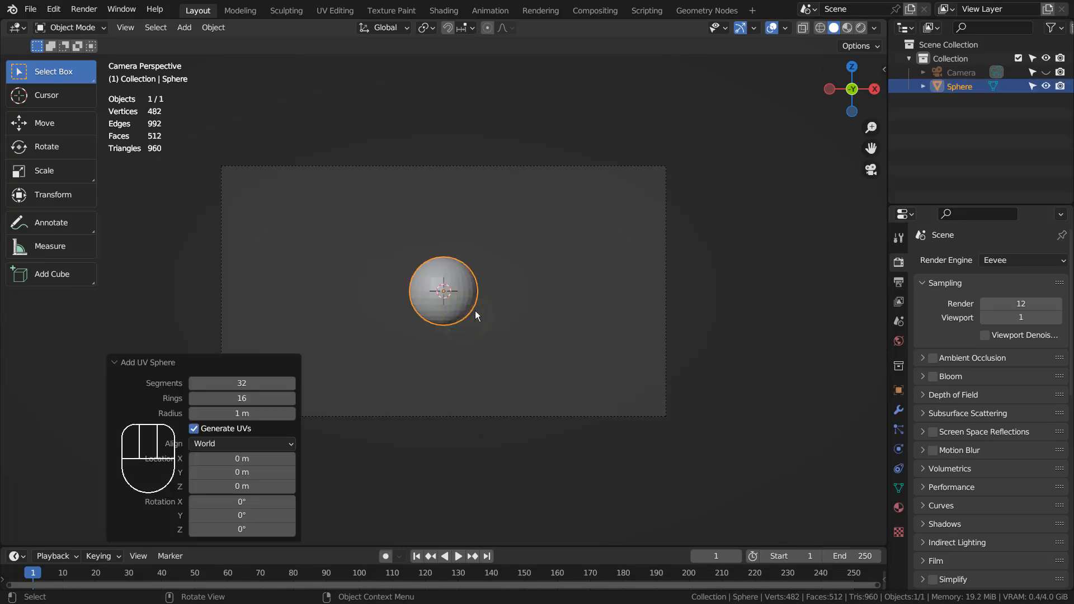
pyautogui.press('g')
pyautogui.click(407, 356)
# Duplicate the rump sphere diagonally up toward positive X and scale the copy about 1.37 times as the belly.
pyautogui.hotkey('shift', 'd')
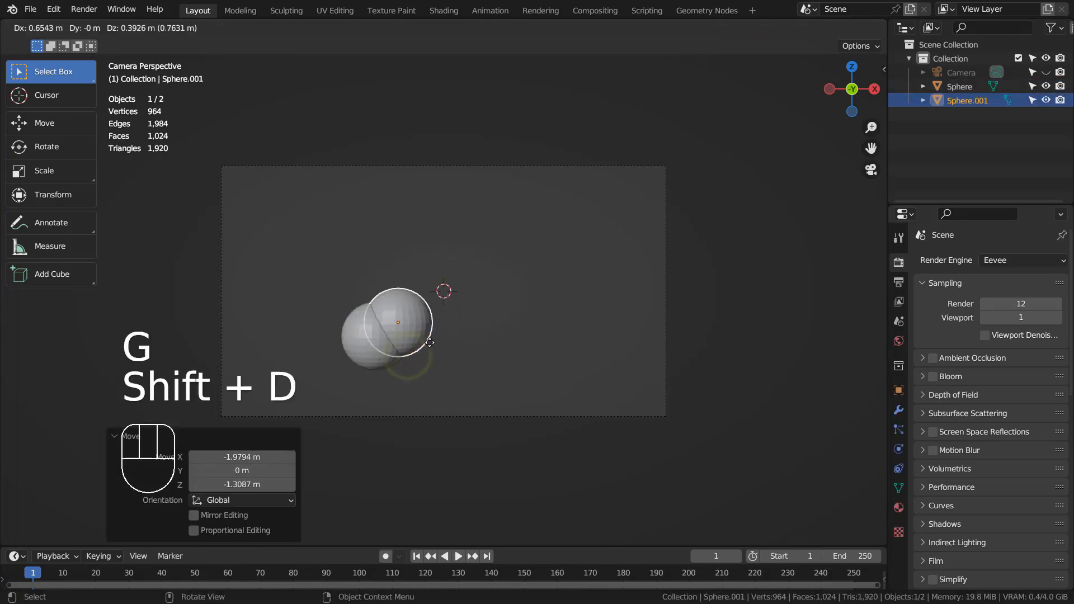
pyautogui.click(428, 346)
pyautogui.press('s')
pyautogui.click(444, 341)
# Duplicate the belly sphere diagonally upward for the chest, and again above it as a scaled-down neck sphere.
pyautogui.hotkey('shift', 'd')
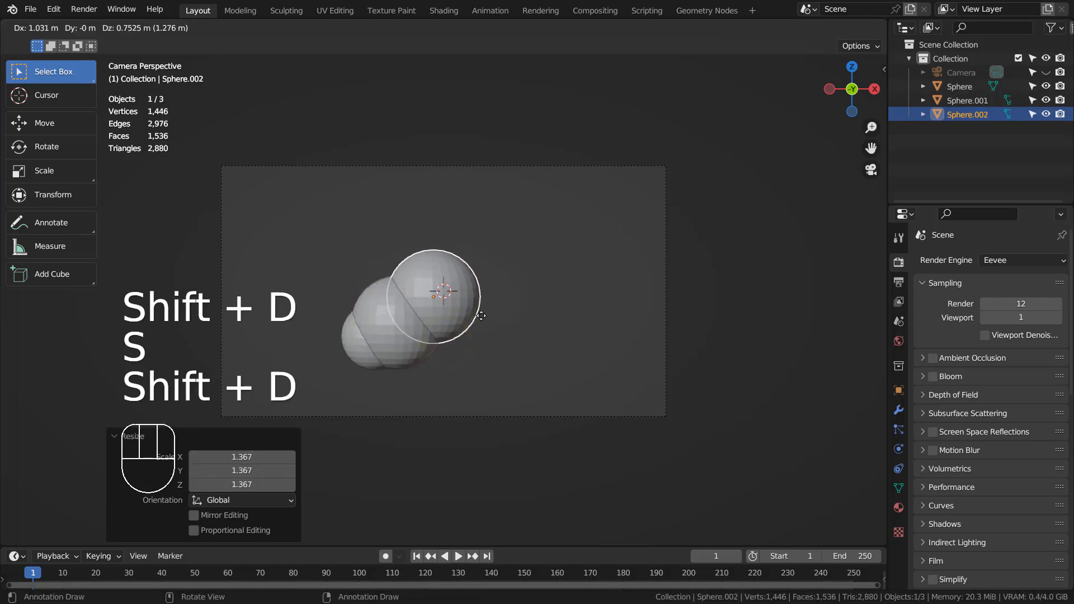
pyautogui.click(479, 319)
pyautogui.hotkey('shift', 'd')
pyautogui.click(493, 287)
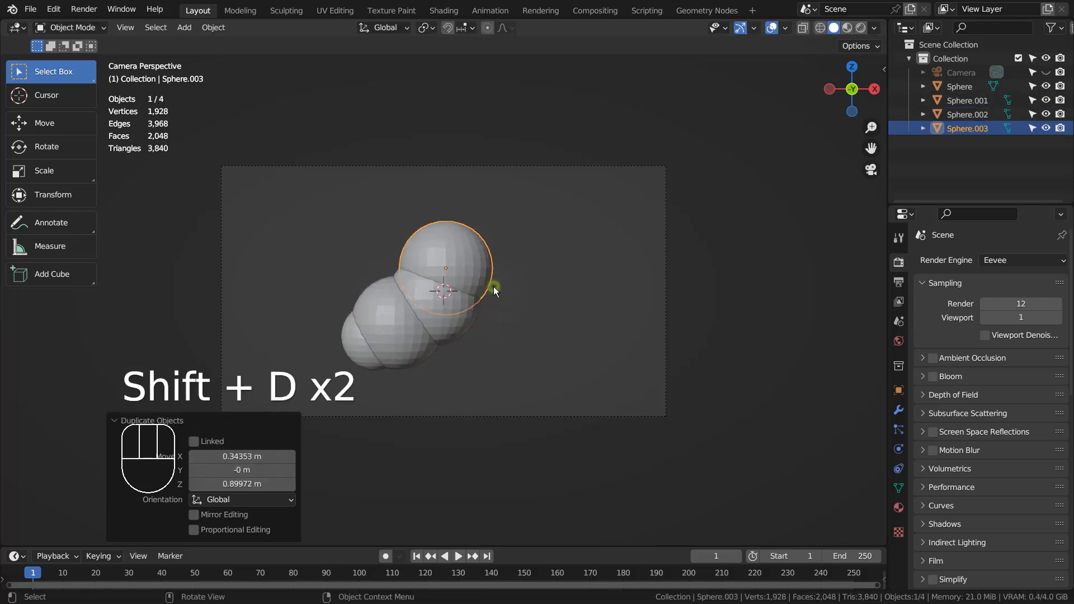
pyautogui.press('s')
pyautogui.click(487, 281)
# Duplicate the neck sphere about 0.2 m in X and 0.8 m in Z and scale it to about 0.69 as the head.
pyautogui.hotkey('shift', 'd')
pyautogui.click(493, 254)
pyautogui.press('s')
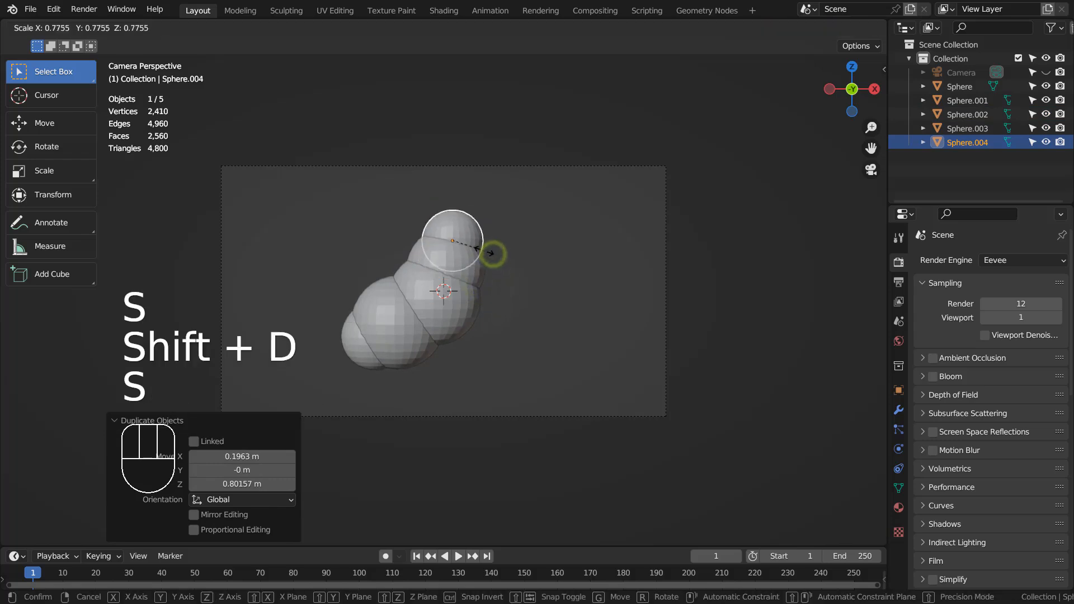
pyautogui.click(480, 255)
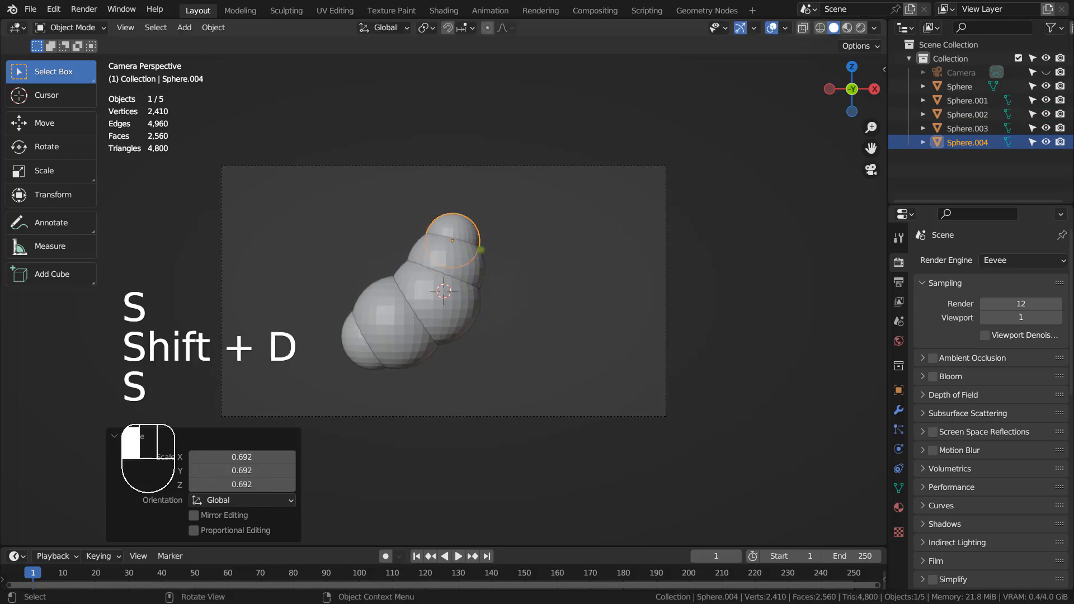
# Scale down the neck and chest spheres slightly, and scale the belly sphere to about 0.88.
pyautogui.click(480, 276)
pyautogui.press('s')
pyautogui.click(479, 276)
pyautogui.click(462, 302)
pyautogui.press('s')
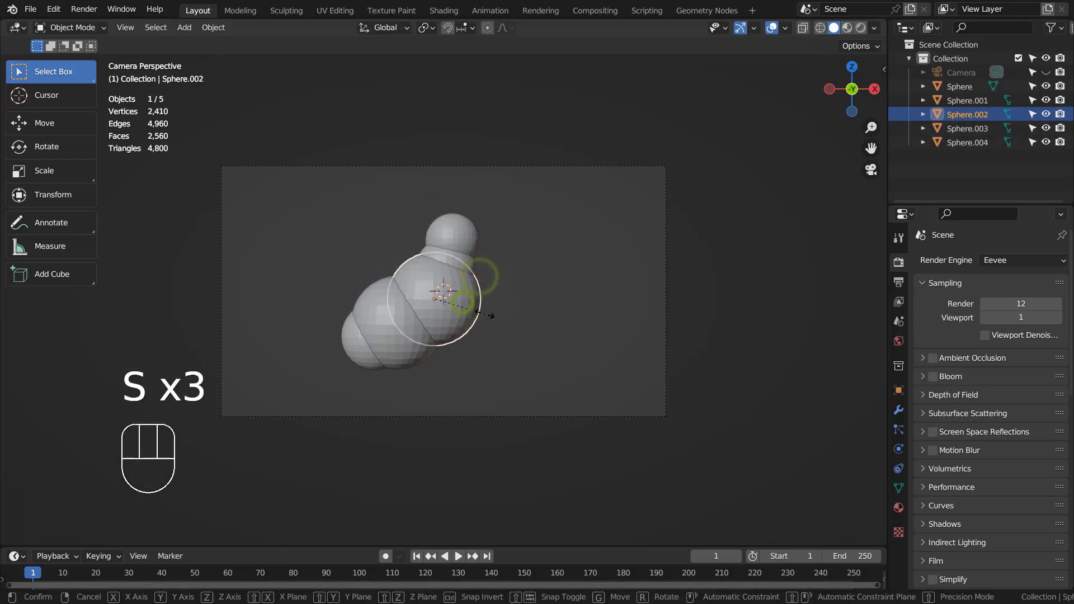
pyautogui.click(411, 344)
pyautogui.click(411, 344)
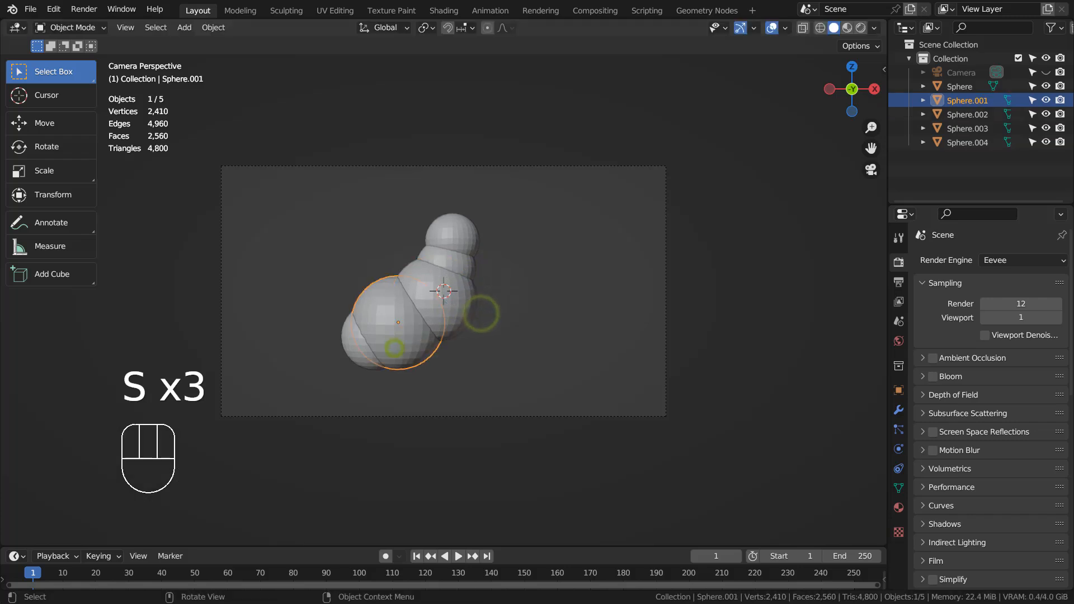
pyautogui.press('s')
pyautogui.click(469, 357)
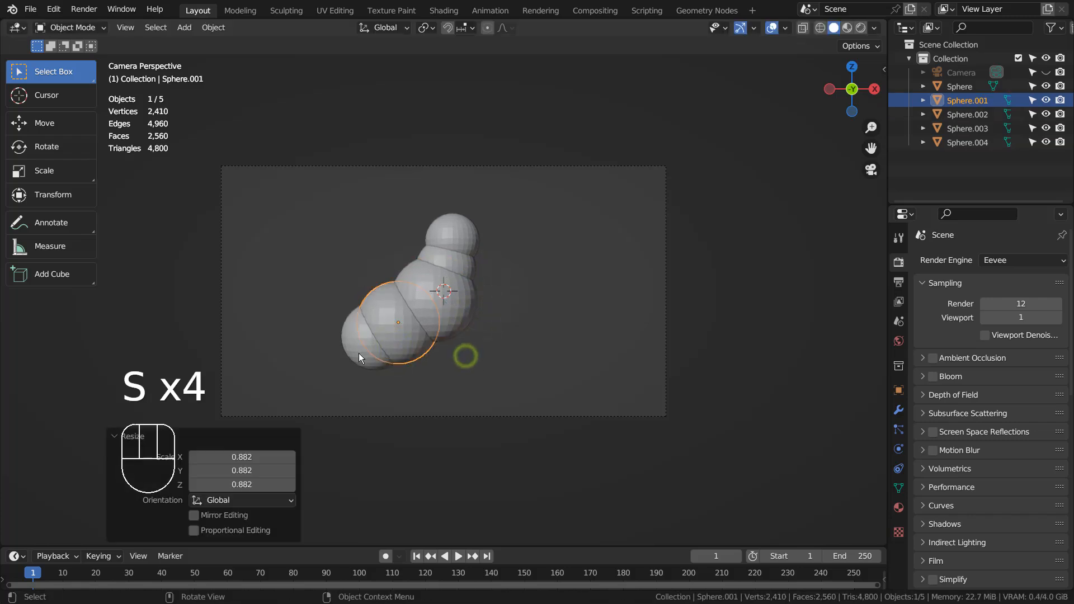
# Move the rump sphere about -0.31 m in X and 0.18 m in Z.
pyautogui.click(358, 353)
pyautogui.press('g')
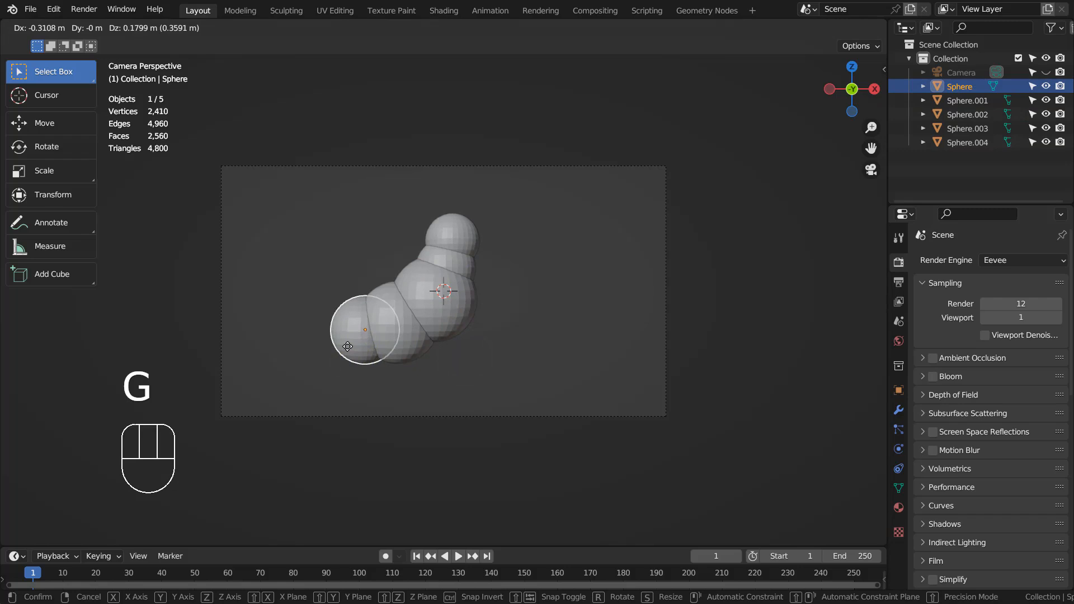
pyautogui.click(348, 347)
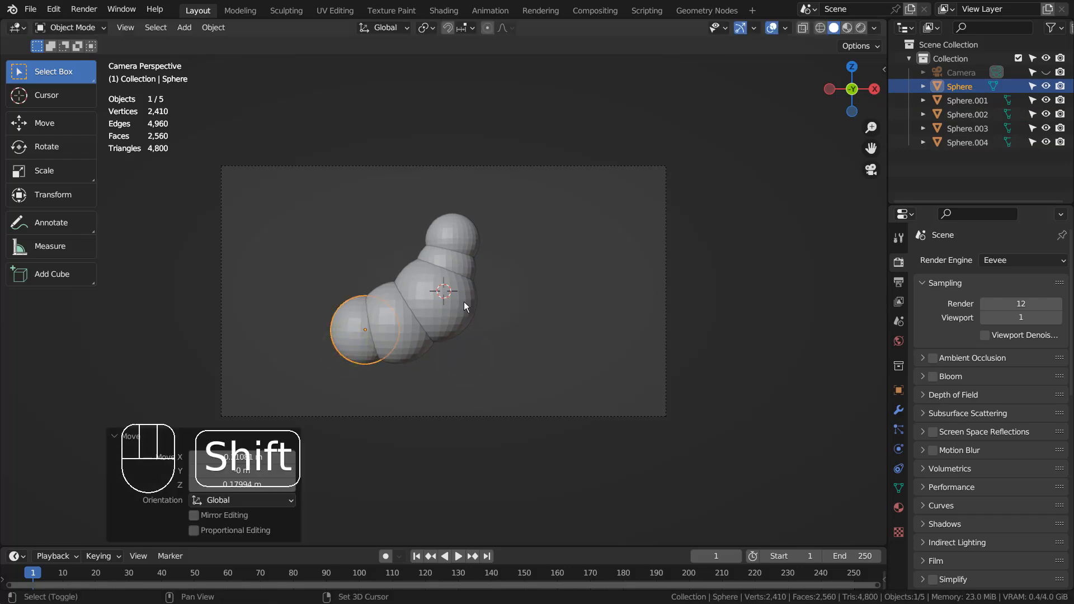
# Duplicate the rump sphere about 2.34 m along X beneath the chest and scale the copy to about 0.3 along X.
pyautogui.hotkey('shift', 'd')
pyautogui.click(543, 304)
pyautogui.press('s')
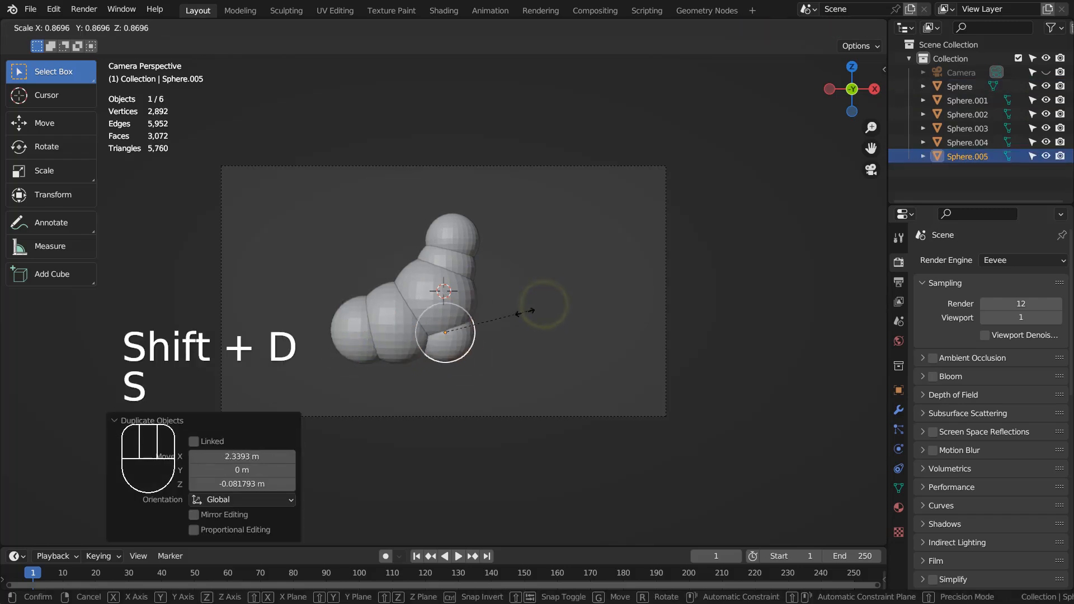
pyautogui.press('s')
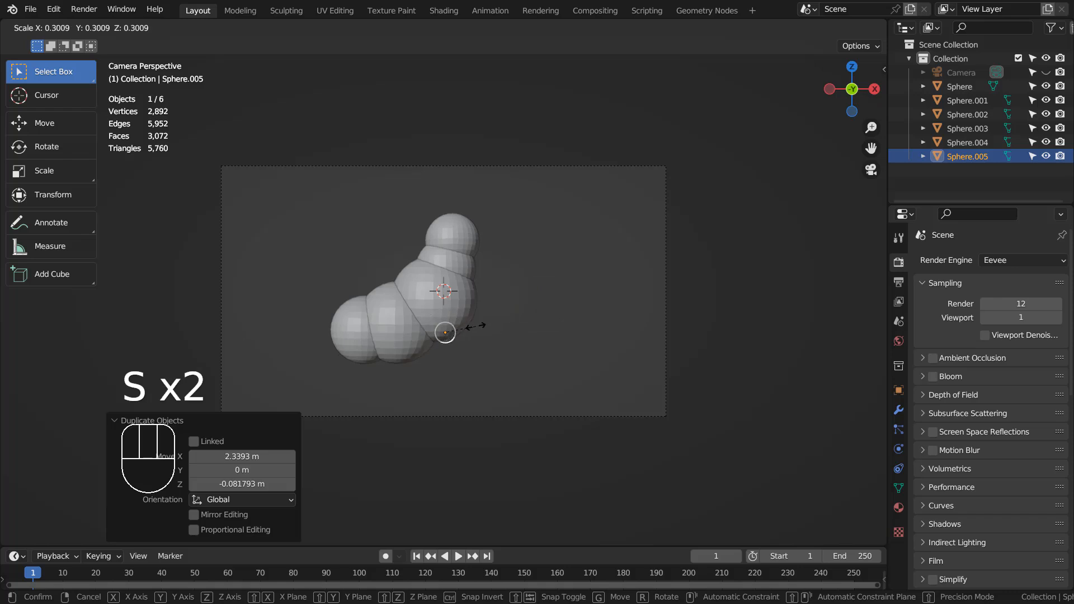
pyautogui.press('x')
pyautogui.click(476, 333)
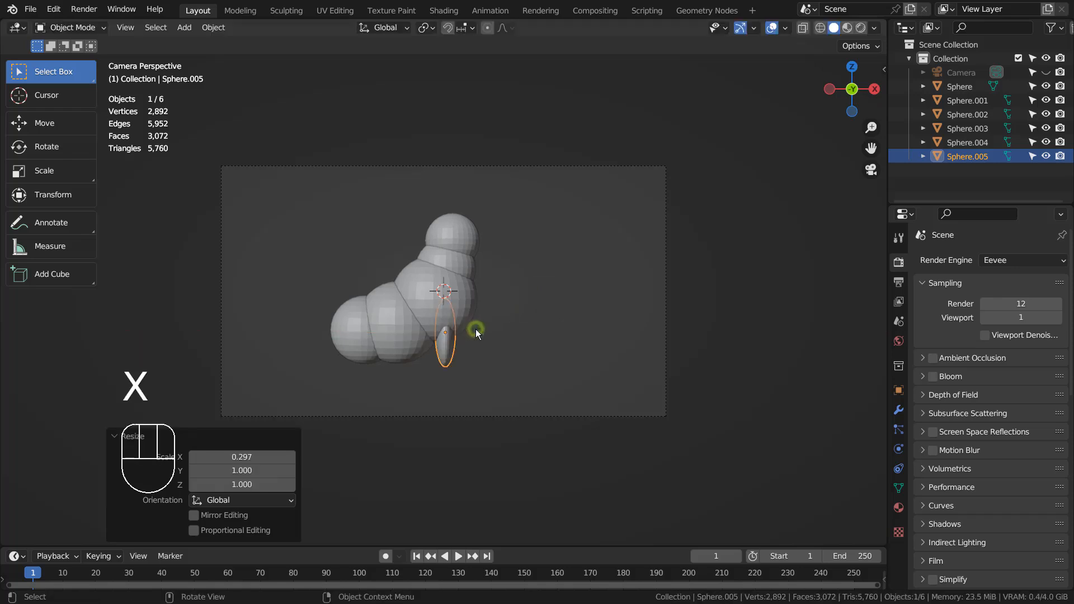
# Rotate the narrow ellipsoid about -20.7° and position it under the chest as the front leg.
pyautogui.press('g')
pyautogui.press('r')
pyautogui.click(486, 322)
pyautogui.press('g')
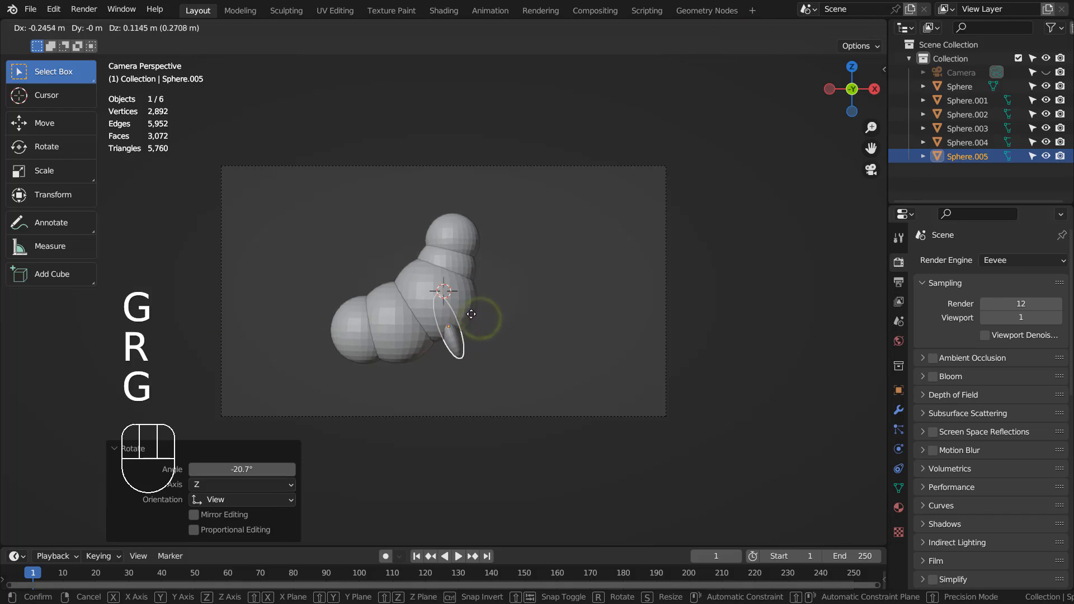
pyautogui.click(471, 314)
# Duplicate the front leg to the rump, rotate the copy about 35.5° and adjust its position as the hind leg.
pyautogui.hotkey('shift', 'd')
pyautogui.click(387, 334)
pyautogui.press('r')
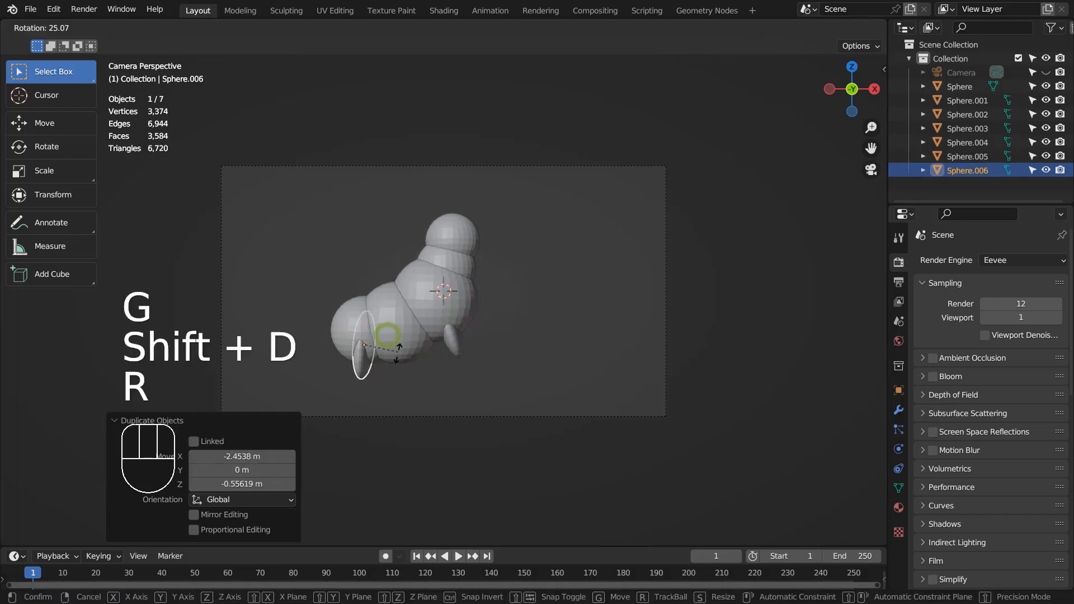
pyautogui.click(398, 354)
pyautogui.press('g')
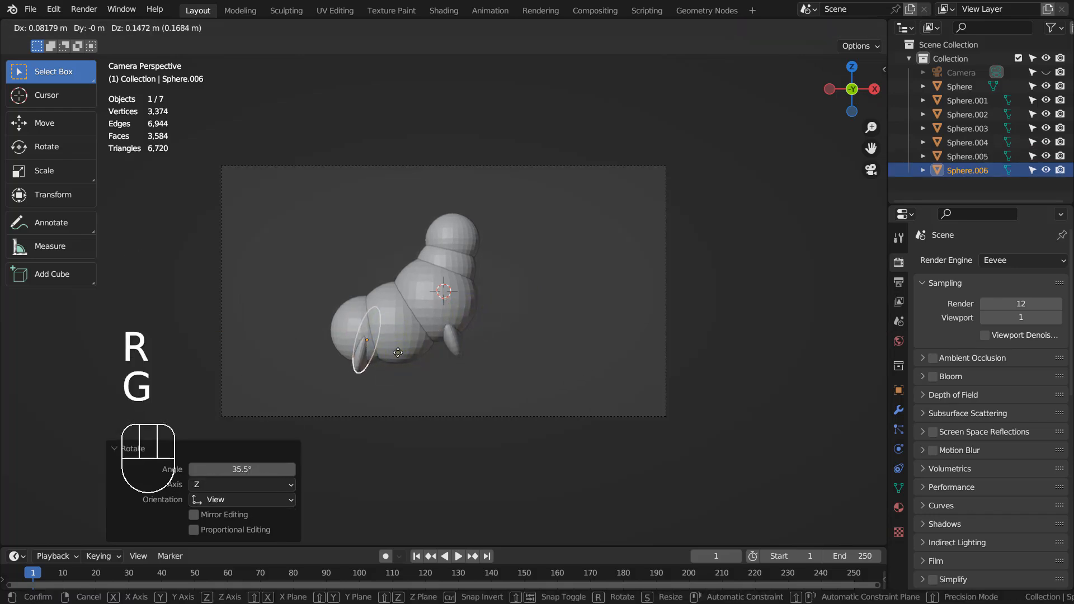
pyautogui.click(398, 352)
# Duplicate the hind leg up to the head, rotate the copy about -41.2° and position it as an ear.
pyautogui.hotkey('shift', 'd')
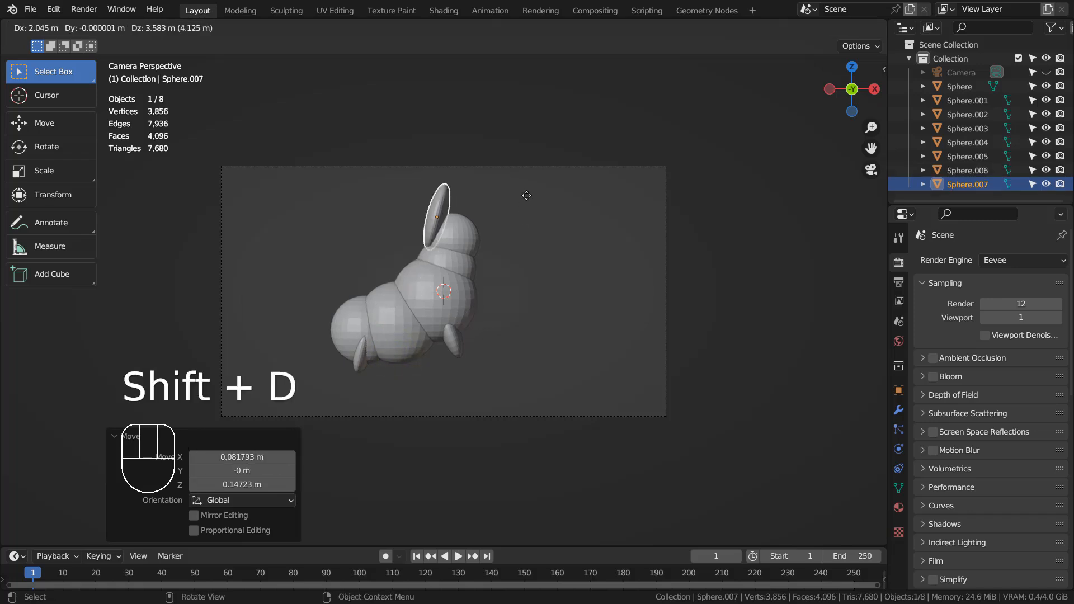
pyautogui.click(535, 196)
pyautogui.press('r')
pyautogui.click(490, 173)
pyautogui.press('g')
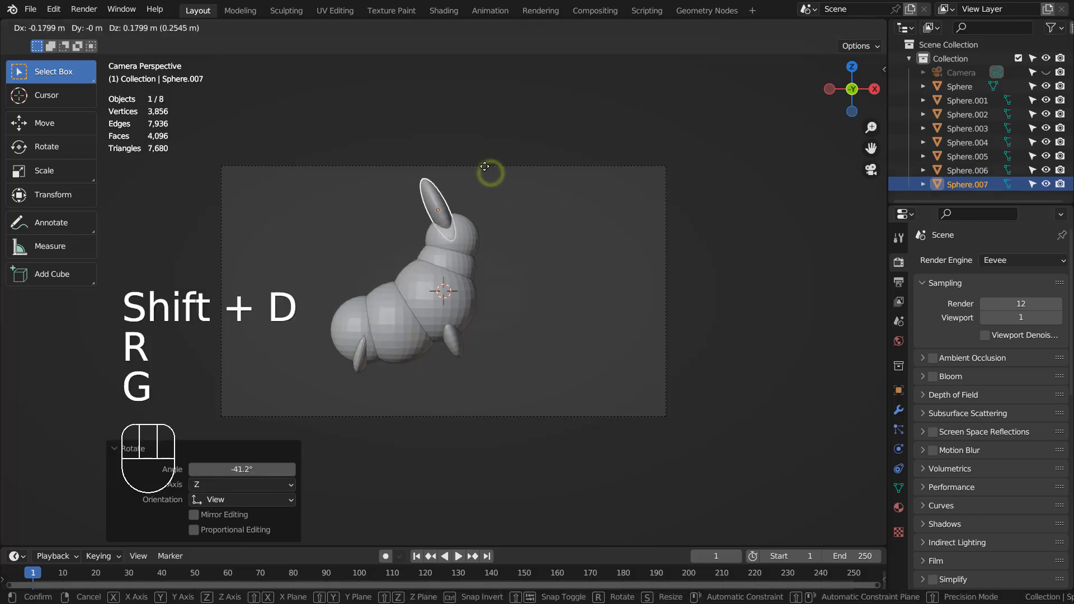
pyautogui.click(485, 168)
# In the top view, scale the ear to about 0.3 along Y and move it about 0.5 m toward negative Y.
pyautogui.press('KP_8')
pyautogui.press('KP_7')
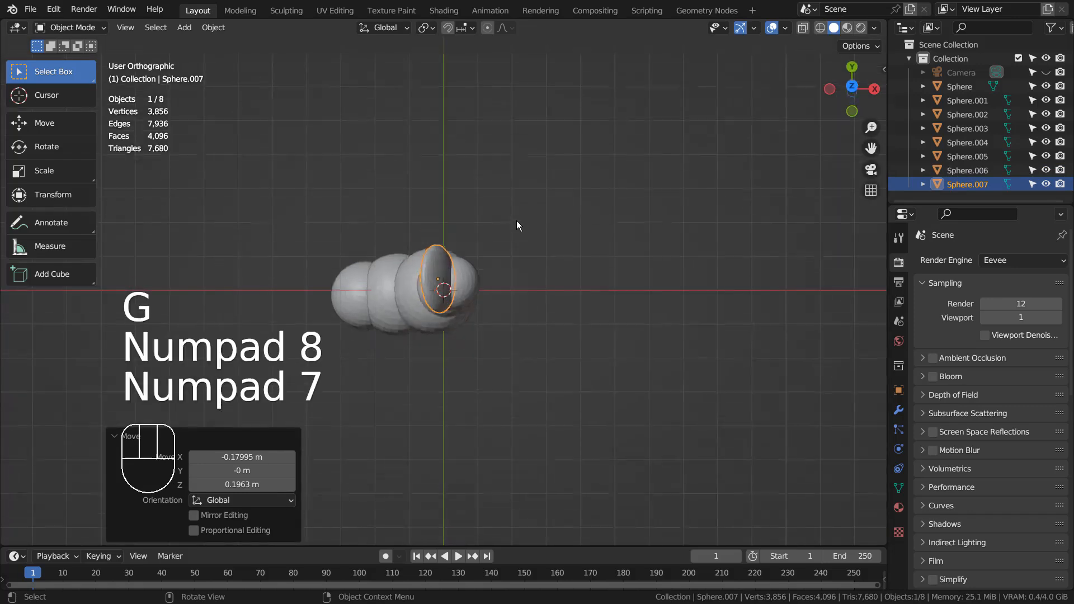
pyautogui.press('s')
pyautogui.press('y')
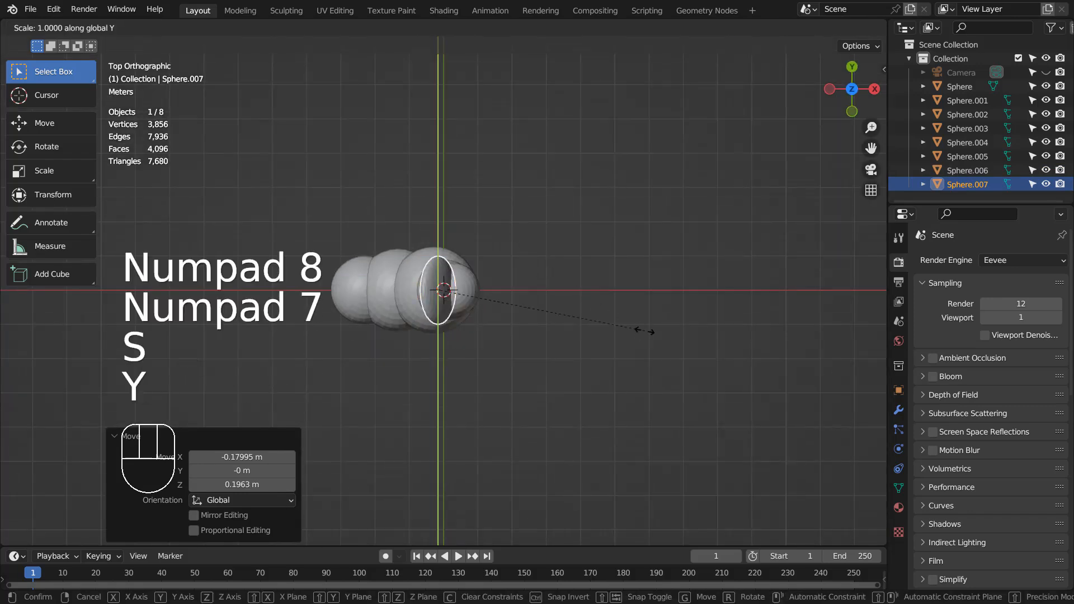
pyautogui.click(500, 280)
pyautogui.press('g')
pyautogui.press('y')
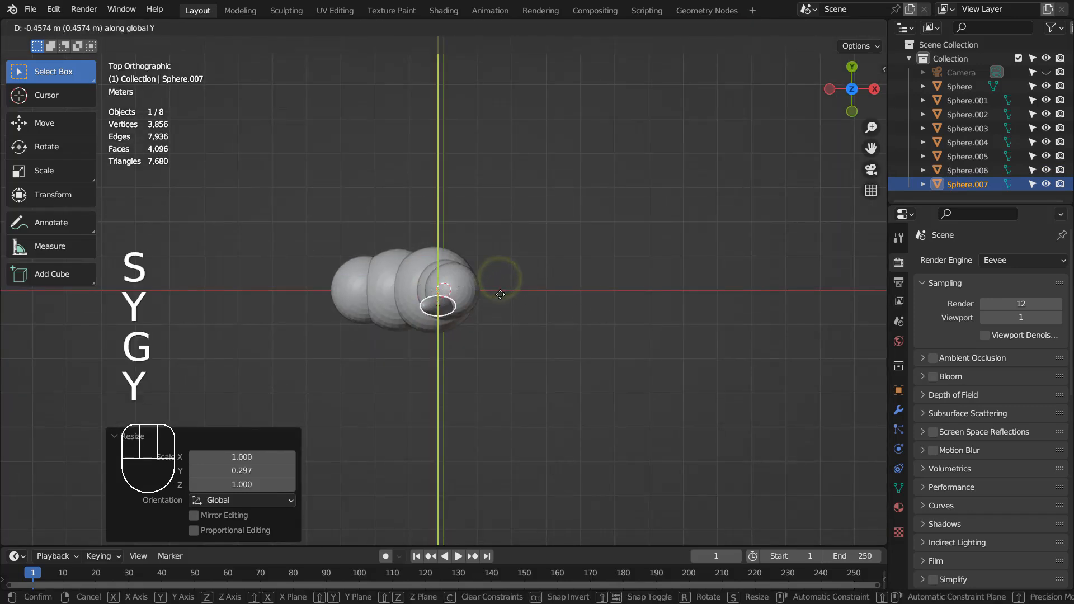
pyautogui.click(501, 297)
# Duplicate the ear about 0.93 m along Y onto the head's other side and return to the camera view.
pyautogui.hotkey('shift', 'd')
pyautogui.click(499, 262)
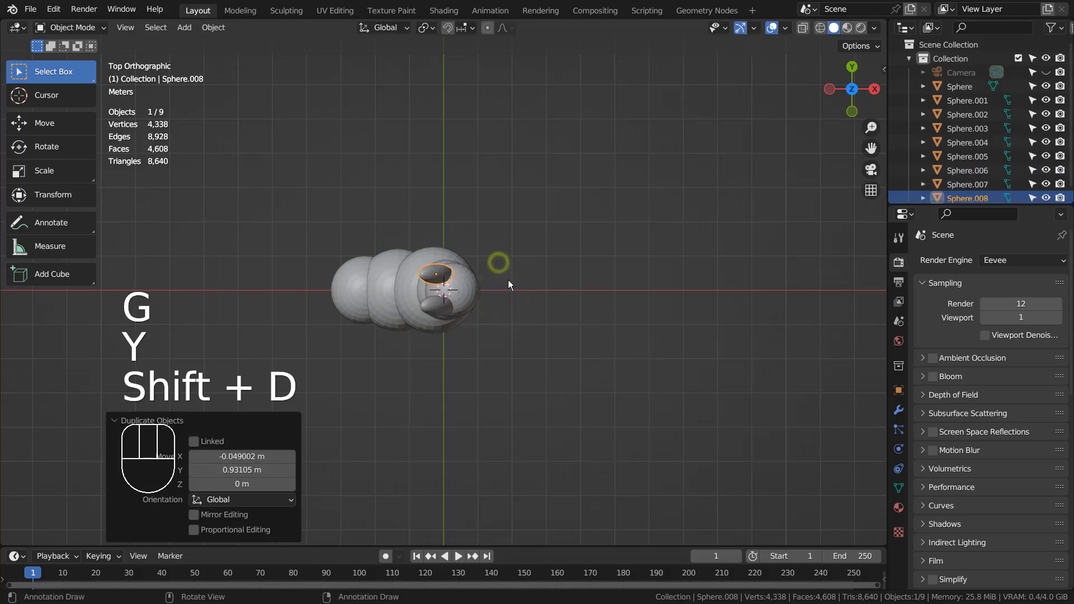
pyautogui.press('KP_0')
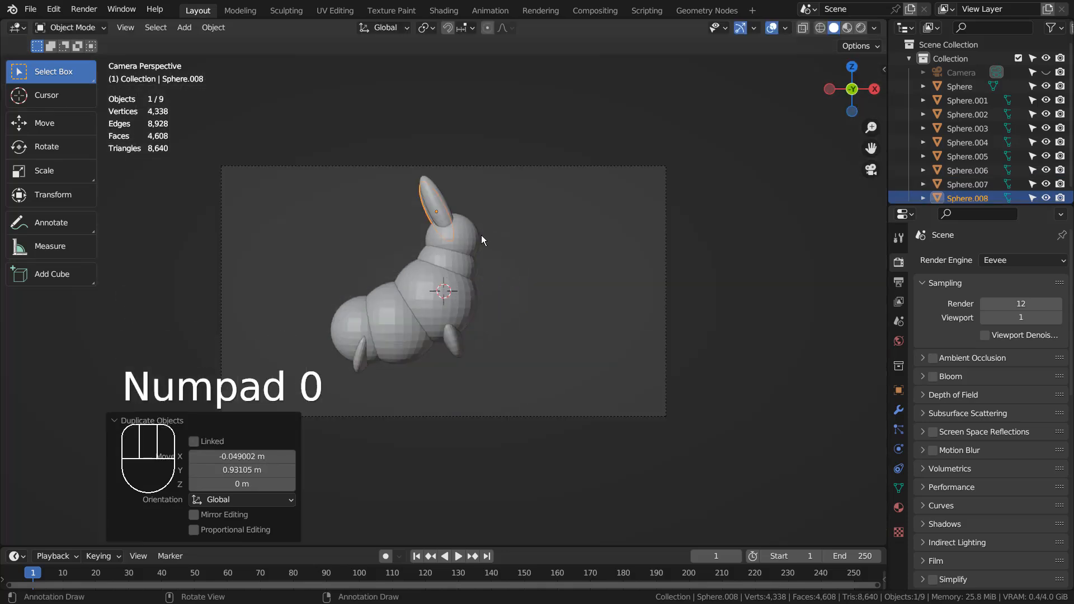
# Rotate the near ear about -19° and shift it back so that both ears spread apart on the head.
pyautogui.click(468, 231)
pyautogui.click(434, 193)
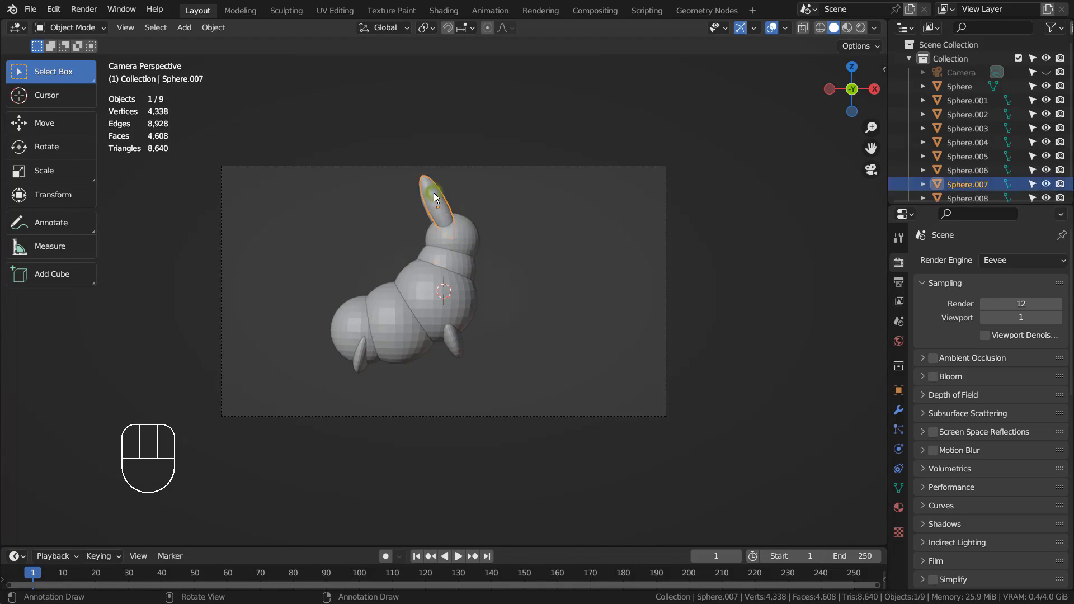
pyautogui.press('r')
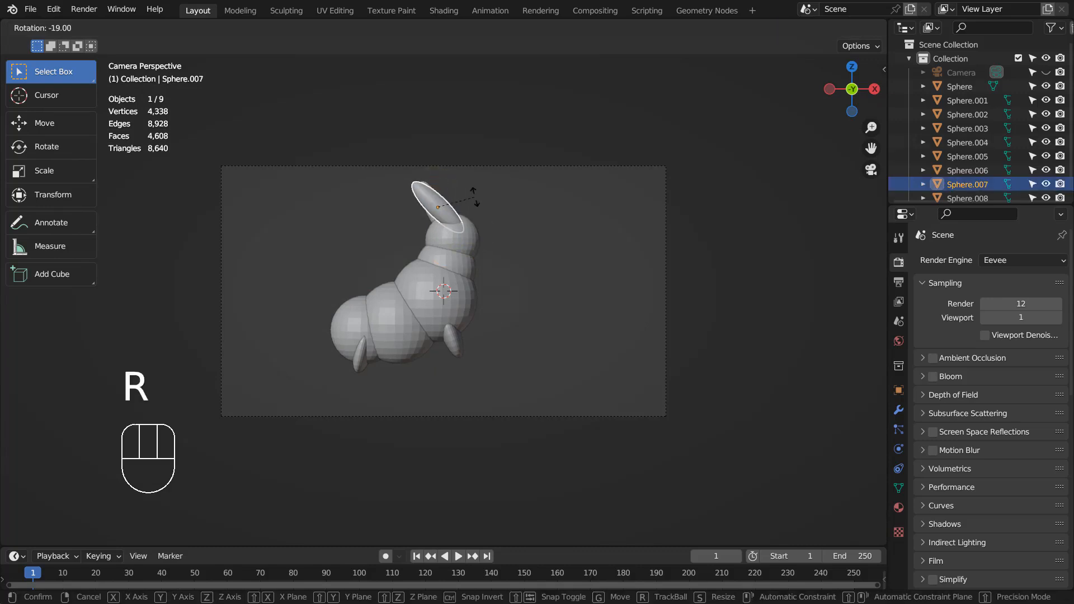
pyautogui.click(474, 196)
pyautogui.press('g')
pyautogui.click(467, 203)
pyautogui.click(519, 217)
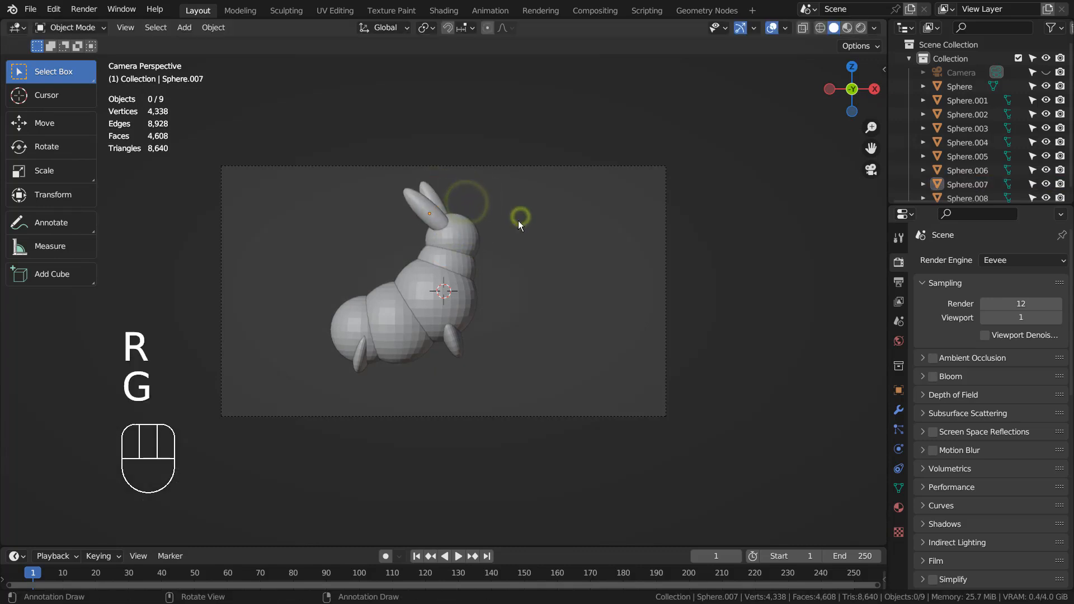
# Move all rabbit parts together about 0.97 m in X and -0.36 m in Z, and render the image.
pyautogui.moveTo(292, 188); pyautogui.dragTo(512, 364)
pyautogui.press('g')
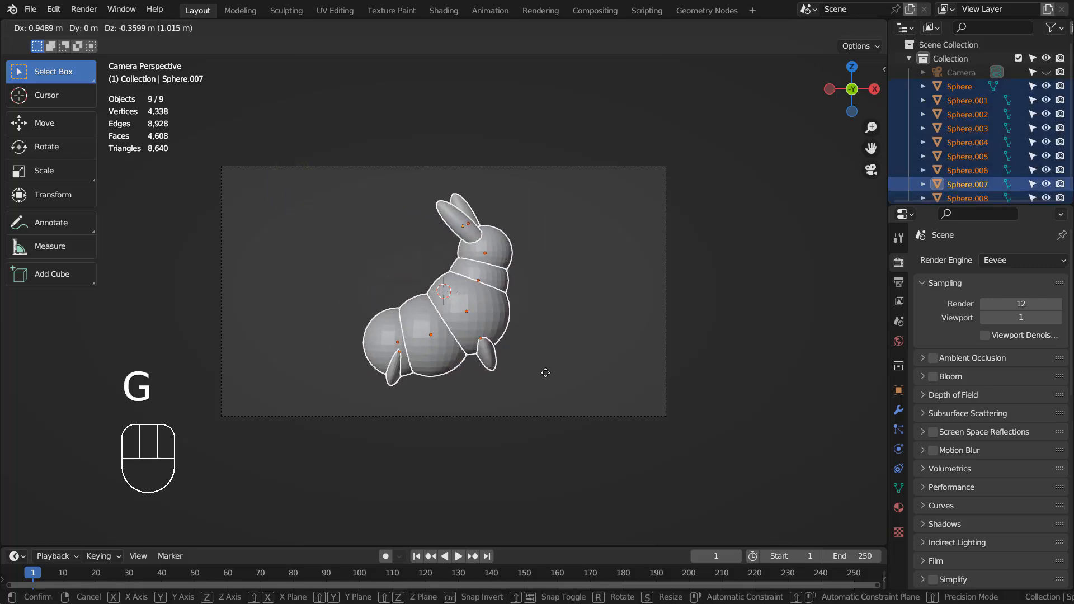
pyautogui.click(545, 373)
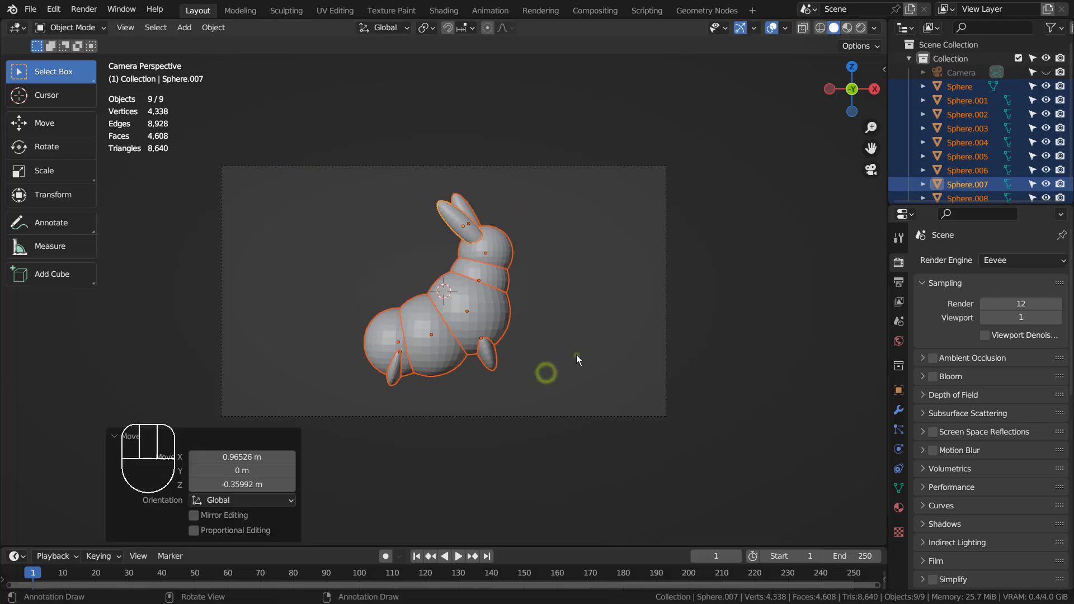
pyautogui.click(576, 354)
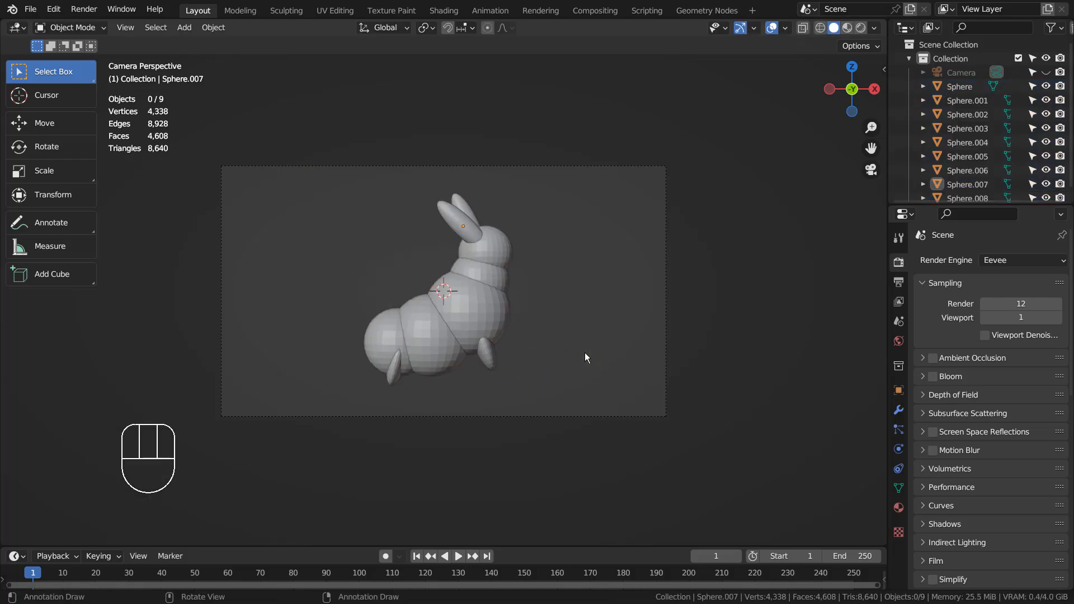
pyautogui.press('F12')
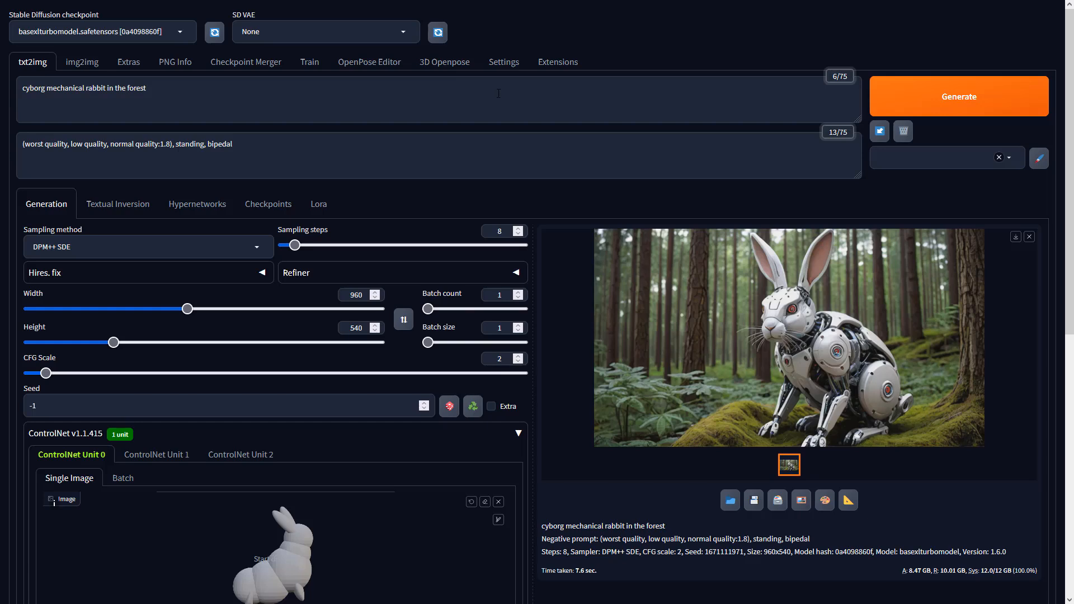
# Switch to the Stable Diffusion web UI and review the prompt, negative prompt, image width and height, and generation details.
pyautogui.click(493, 94)
pyautogui.click(404, 149)
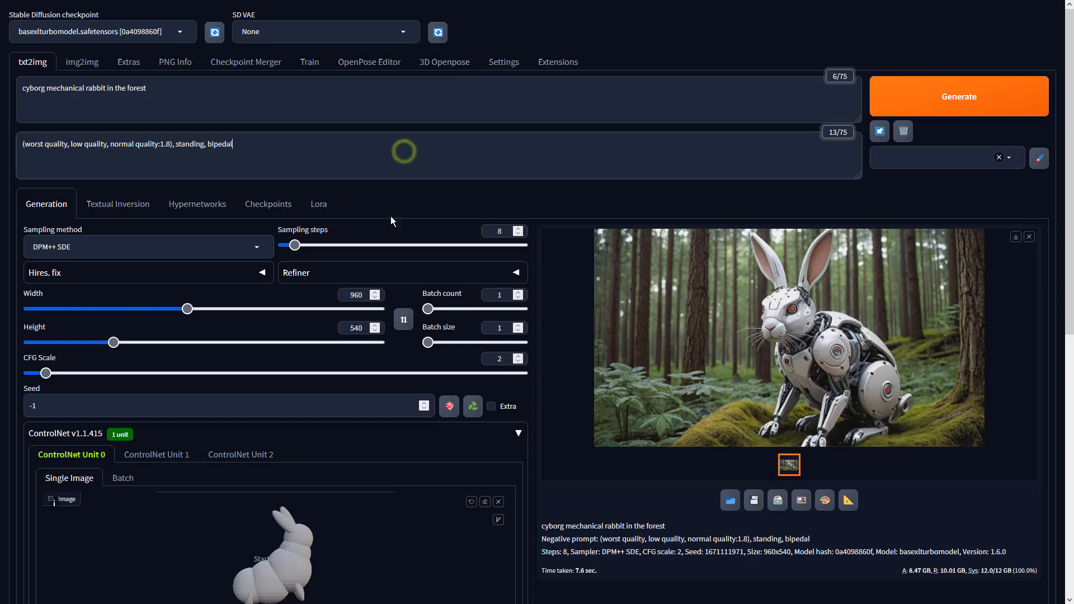
pyautogui.click(368, 293)
pyautogui.click(360, 329)
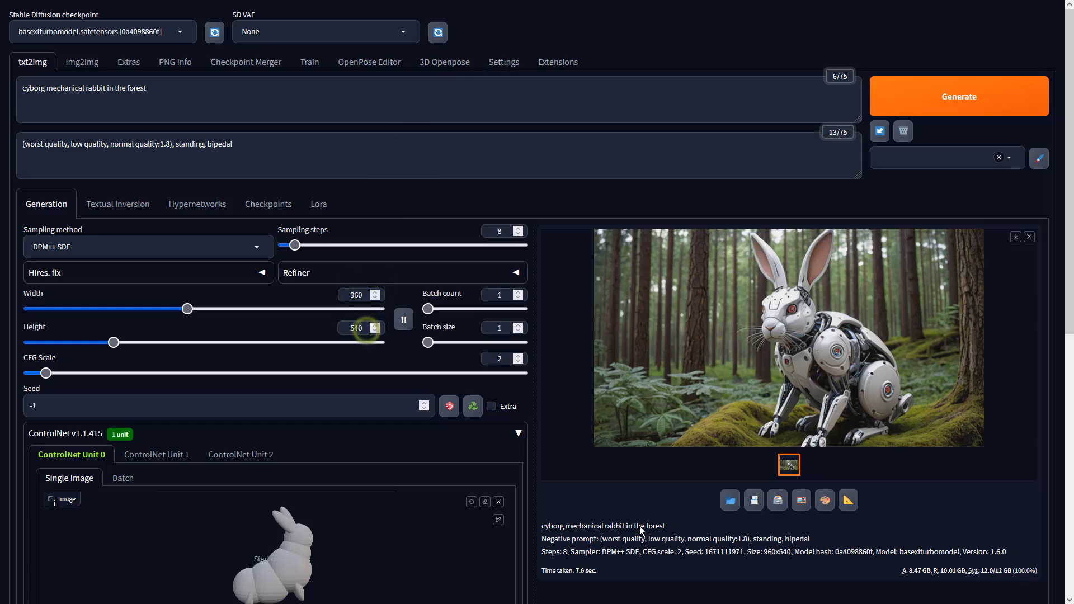
pyautogui.click(644, 535)
# Set ControlNet Unit 0 to the Depth control type with preprocessor none and model sai_xl_depth_256lora.
pyautogui.scroll(-7, 481, 389)
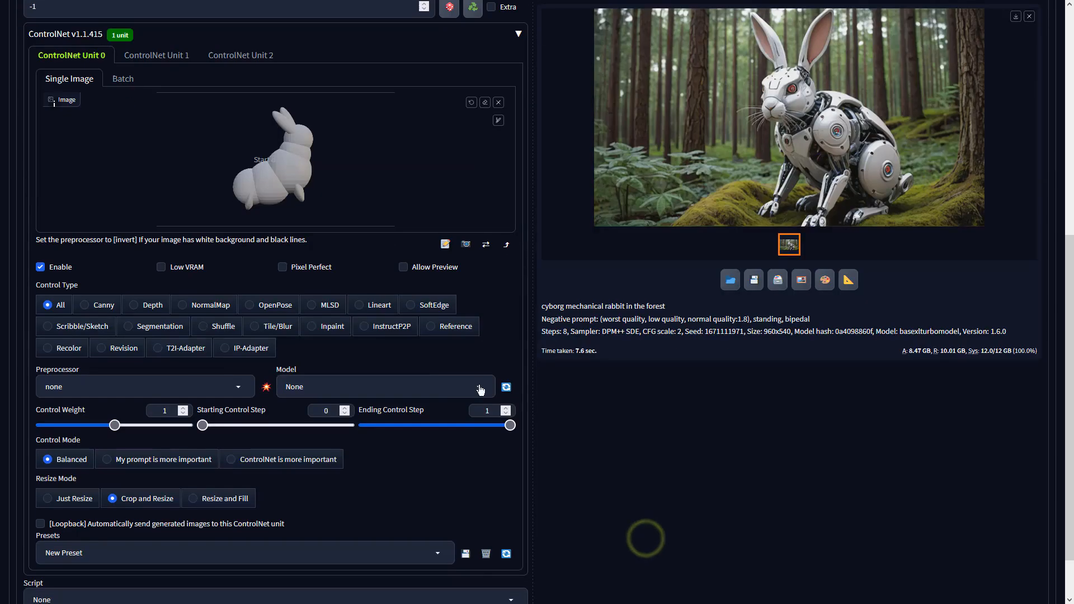
pyautogui.click(161, 308)
pyautogui.click(244, 388)
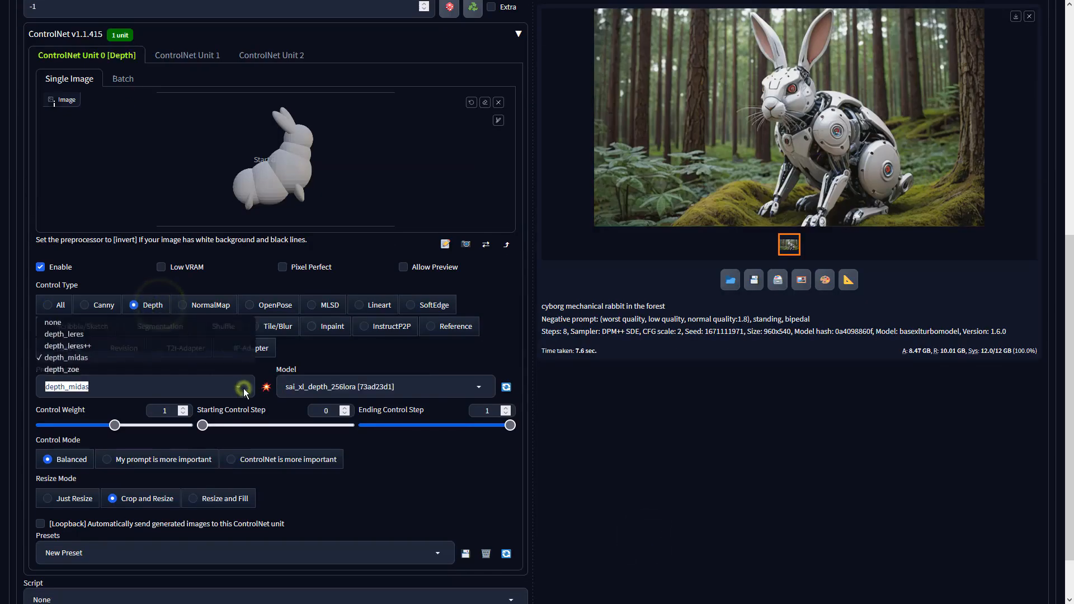
pyautogui.click(78, 322)
pyautogui.click(390, 386)
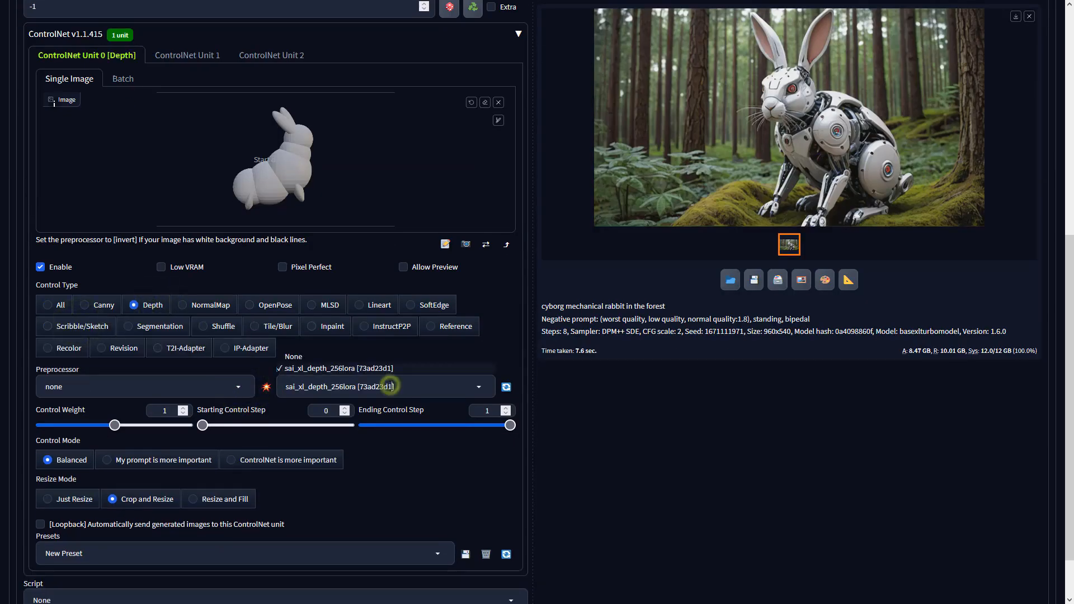
pyautogui.click(358, 369)
pyautogui.click(638, 331)
# Generate the depth-guided rabbit image and inspect the result enlarged.
pyautogui.scroll(7, 639, 331)
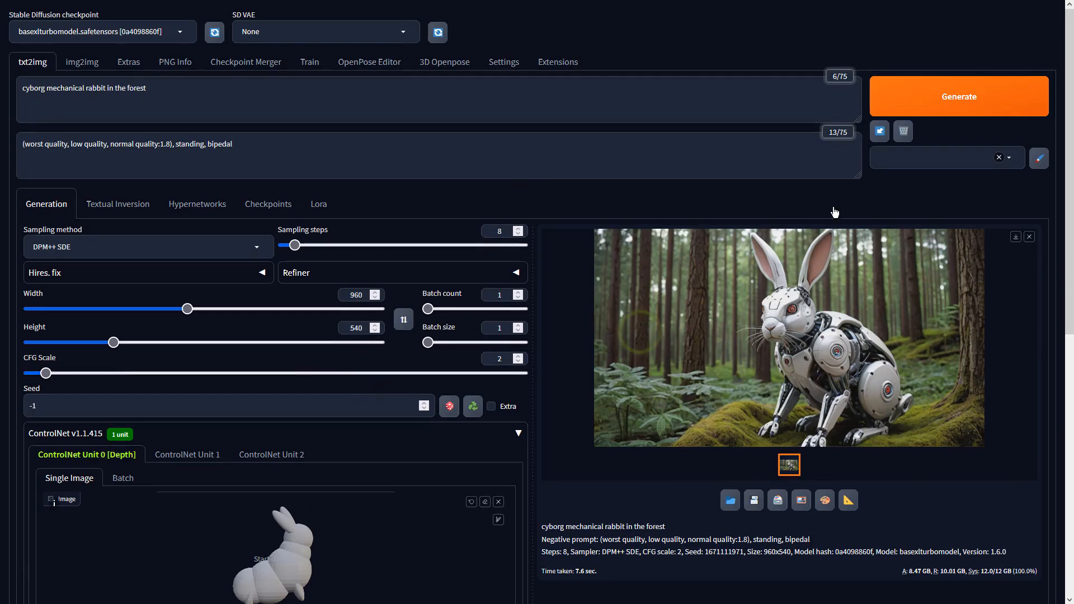
pyautogui.click(938, 105)
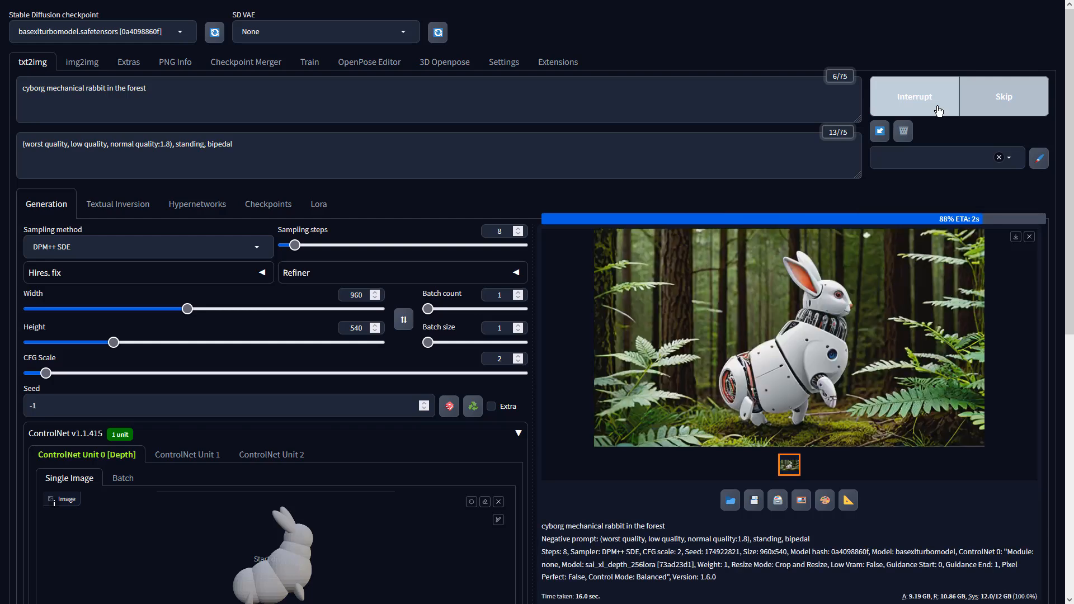
pyautogui.click(836, 291)
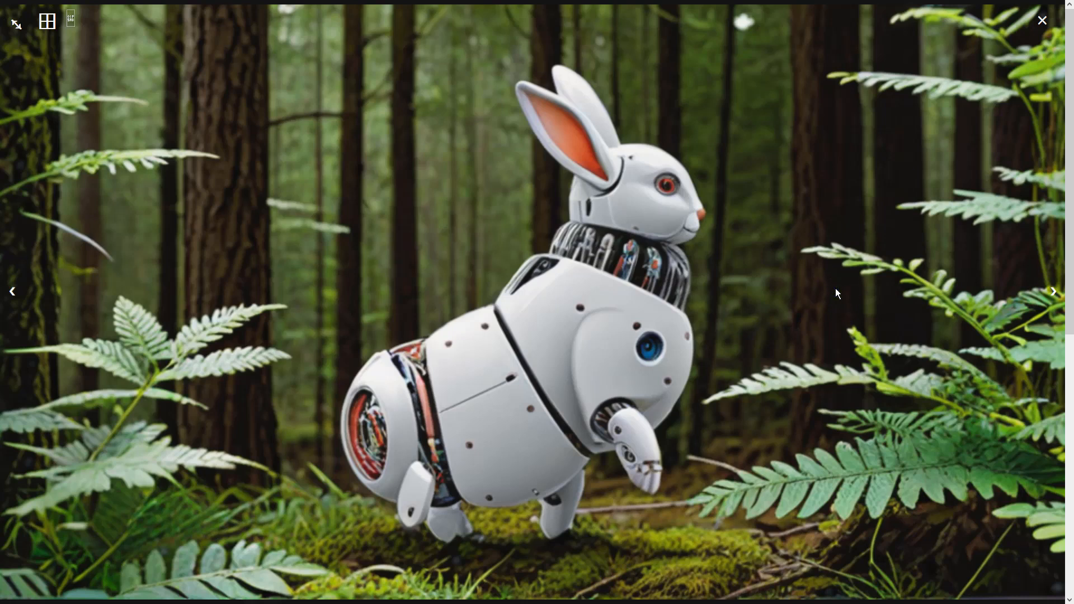
pyautogui.click(836, 291)
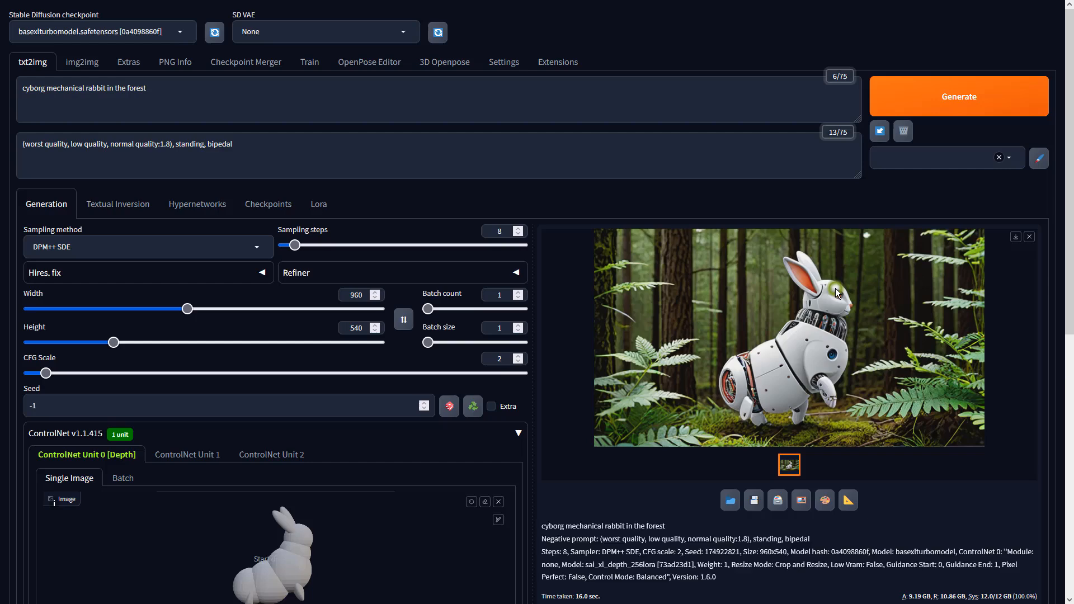
# Send the generated rabbit to img2img and set the sampling method to DPM++ SDE and the CFG scale to 2.
pyautogui.click(801, 502)
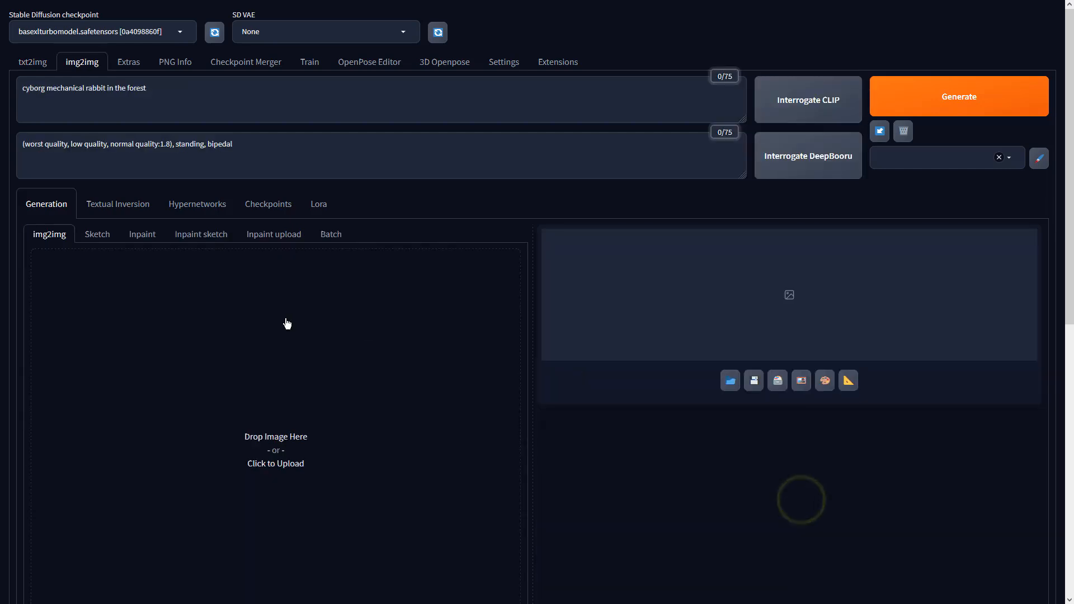
pyautogui.scroll(-7, 285, 321)
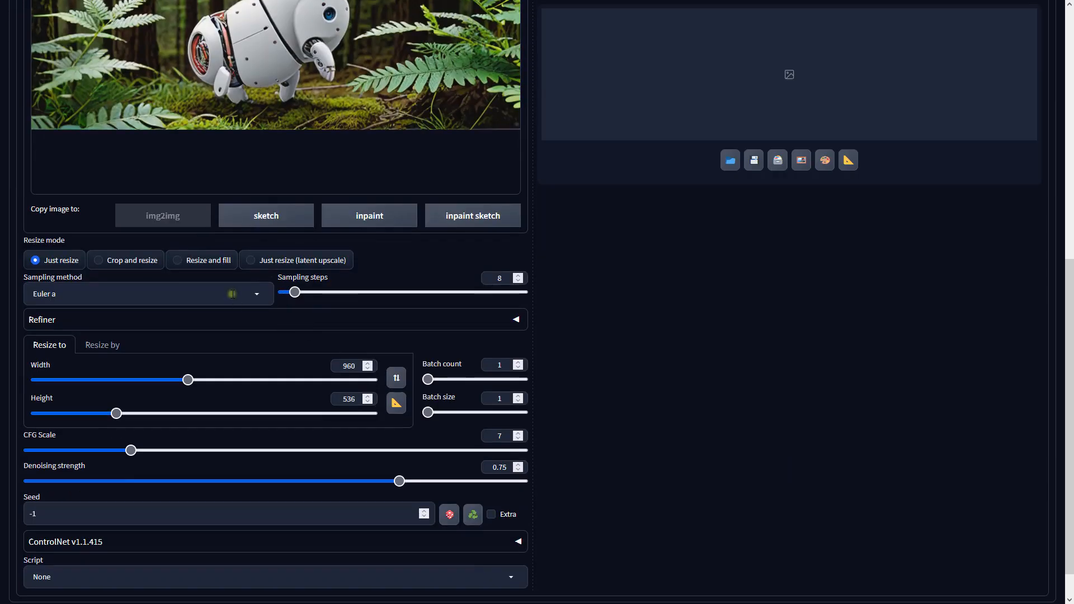
pyautogui.click(232, 293)
pyautogui.click(77, 136)
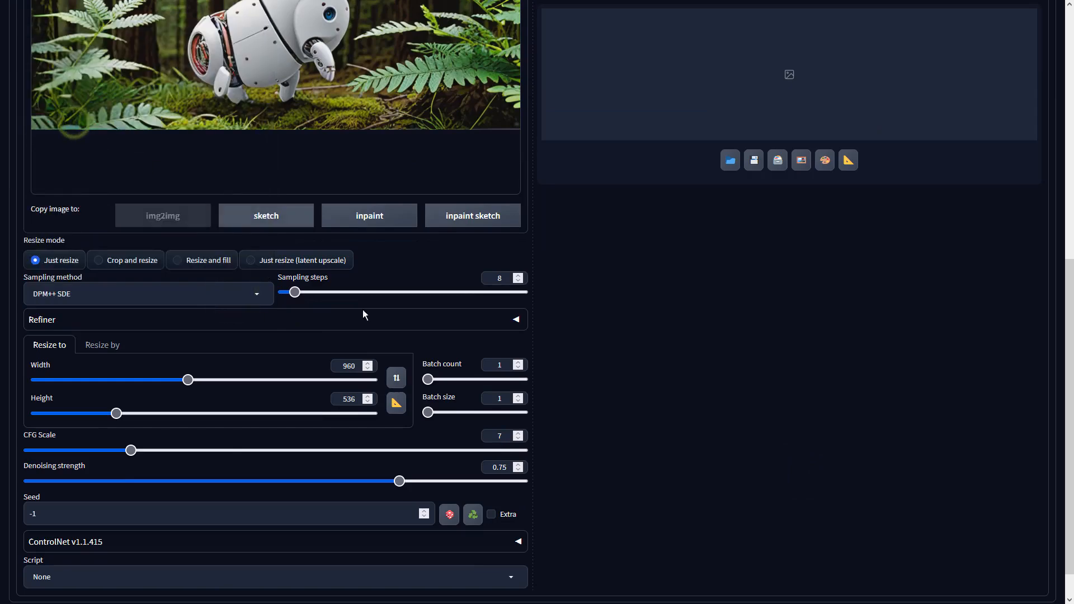
pyautogui.doubleClick(500, 435)
pyautogui.write('2')
pyautogui.click(663, 421)
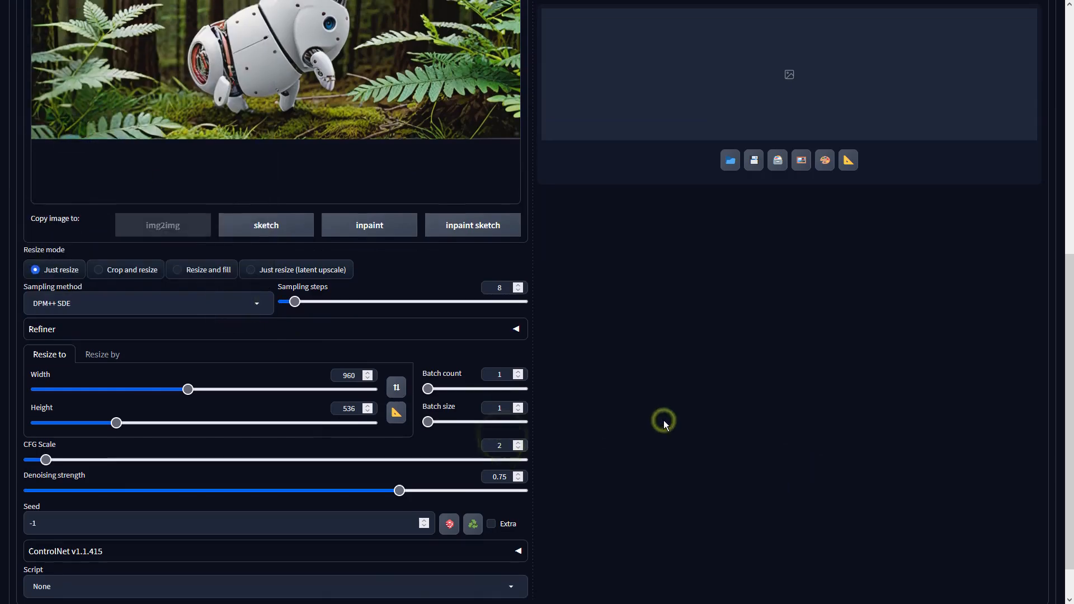
# Generate the img2img version of the rabbit and inspect it enlarged.
pyautogui.scroll(8, 664, 421)
pyautogui.click(930, 105)
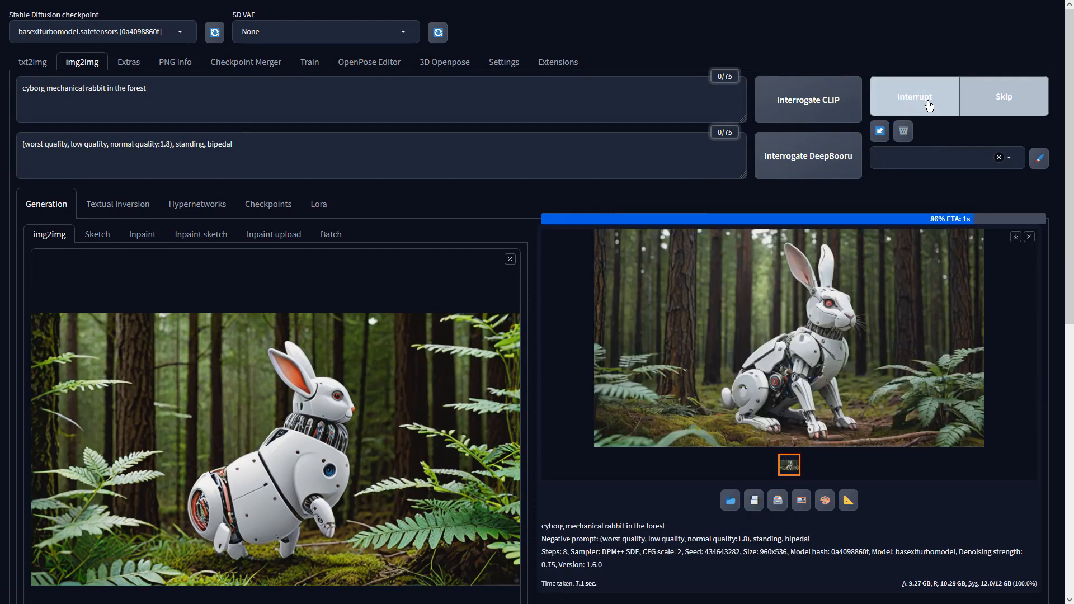
pyautogui.click(882, 284)
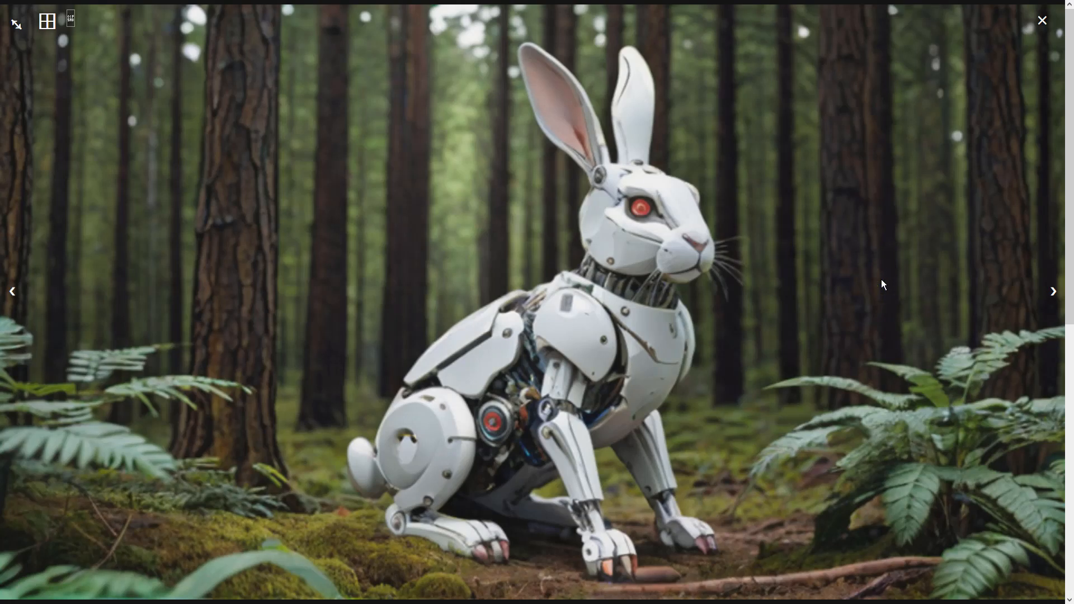
pyautogui.click(882, 283)
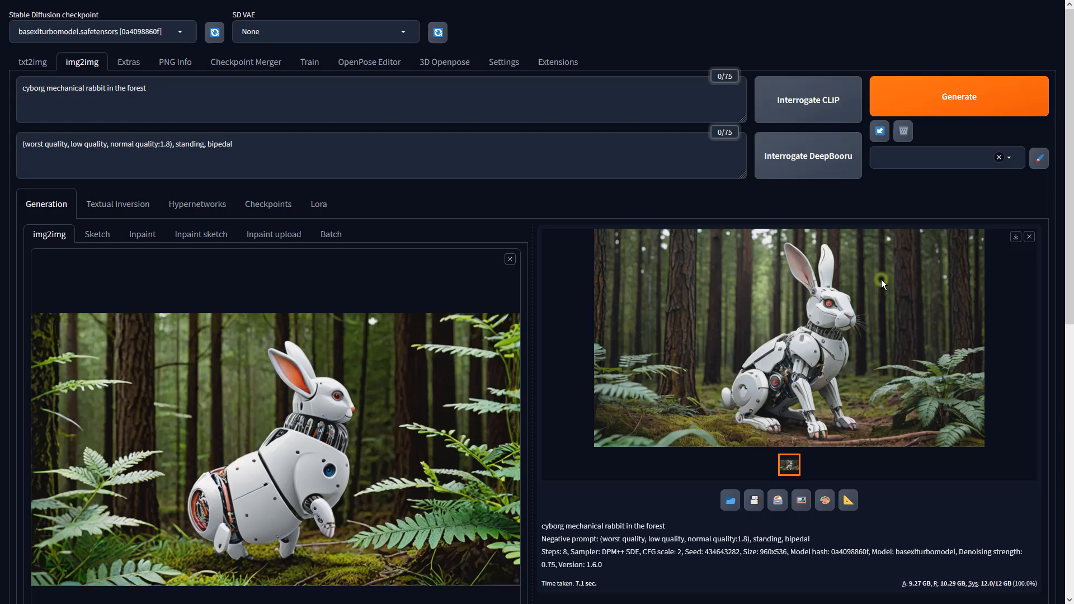
# Send the img2img result to Extras, process it with the 4x-UltraSharp upscaler at resize 1, and inspect it enlarged.
pyautogui.click(847, 498)
pyautogui.moveTo(503, 298); pyautogui.dragTo(457, 304)
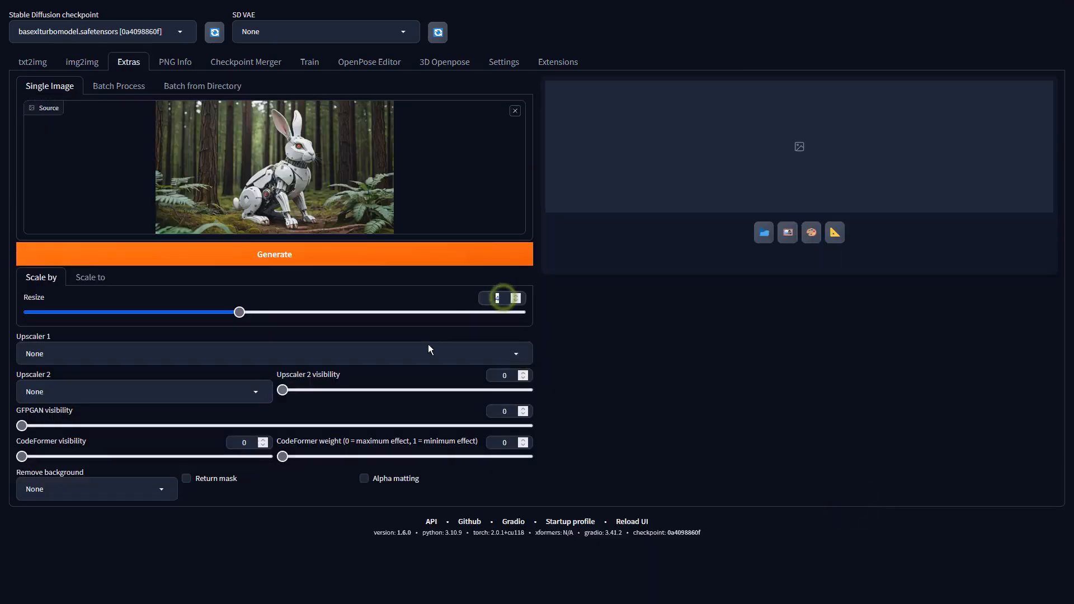
pyautogui.write('1')
pyautogui.click(431, 353)
pyautogui.click(93, 266)
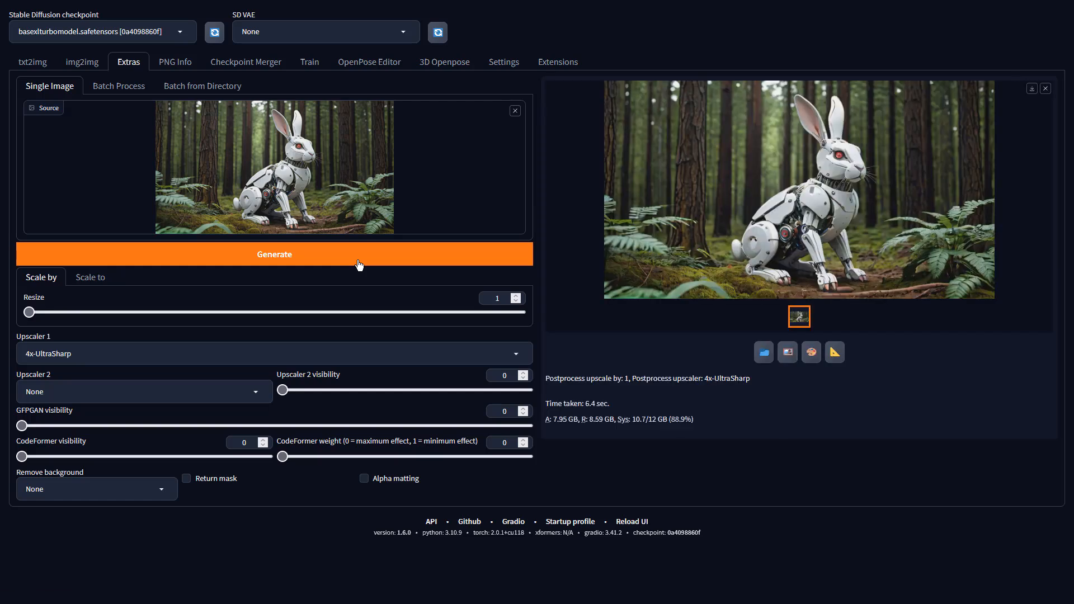
pyautogui.click(797, 223)
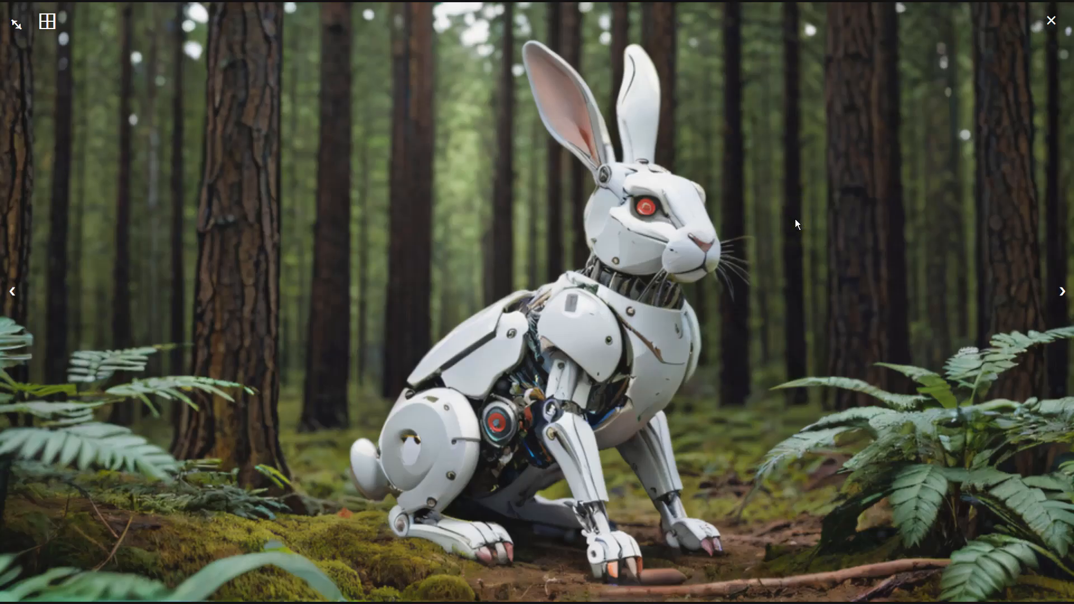
pyautogui.click(797, 223)
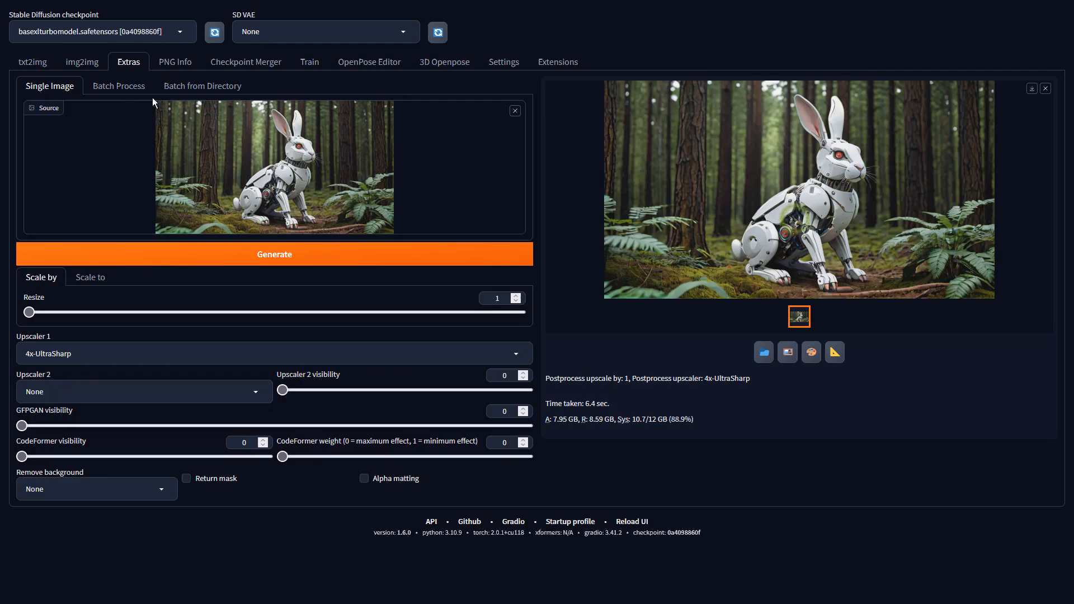
# Use the previous img2img result as the new img2img source, set the batch count to 4, and generate the variations.
pyautogui.click(82, 62)
pyautogui.click(803, 498)
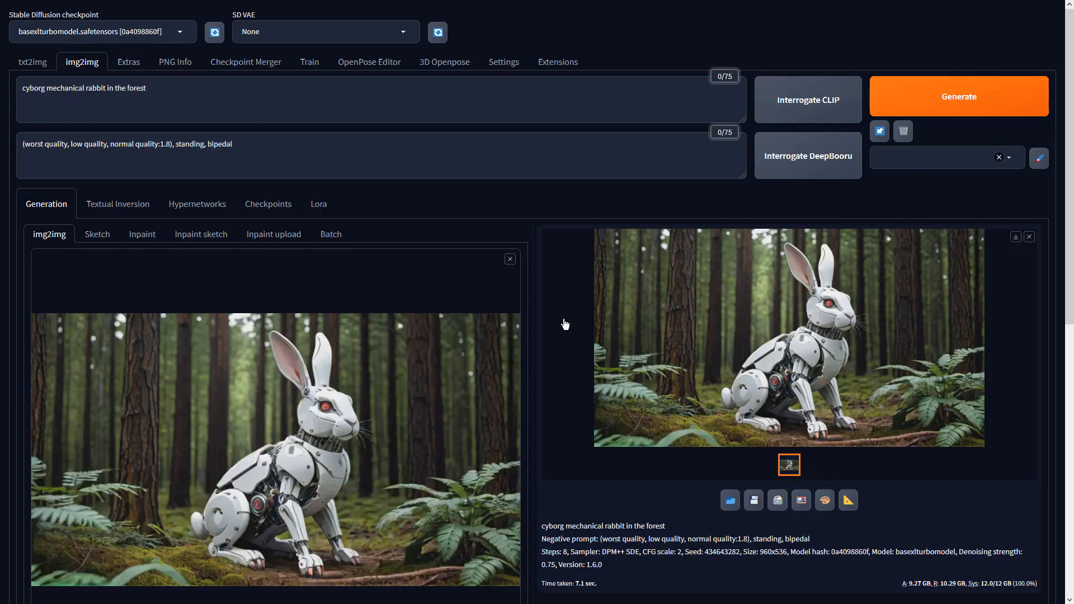
pyautogui.scroll(-4, 565, 324)
pyautogui.click(518, 421)
pyautogui.click(519, 421)
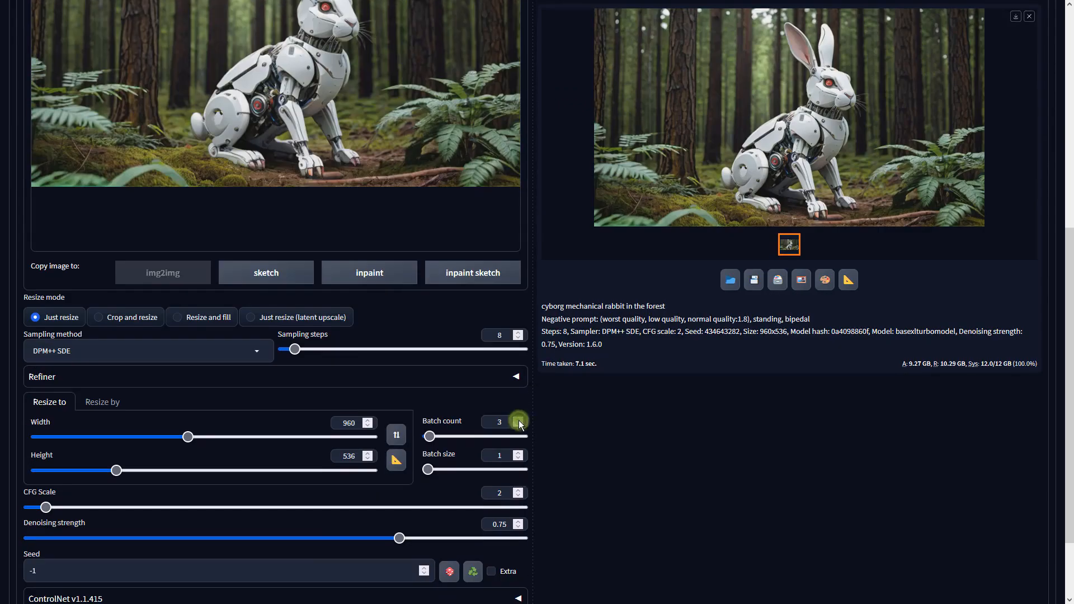
pyautogui.click(519, 421)
pyautogui.scroll(4, 787, 397)
pyautogui.click(949, 96)
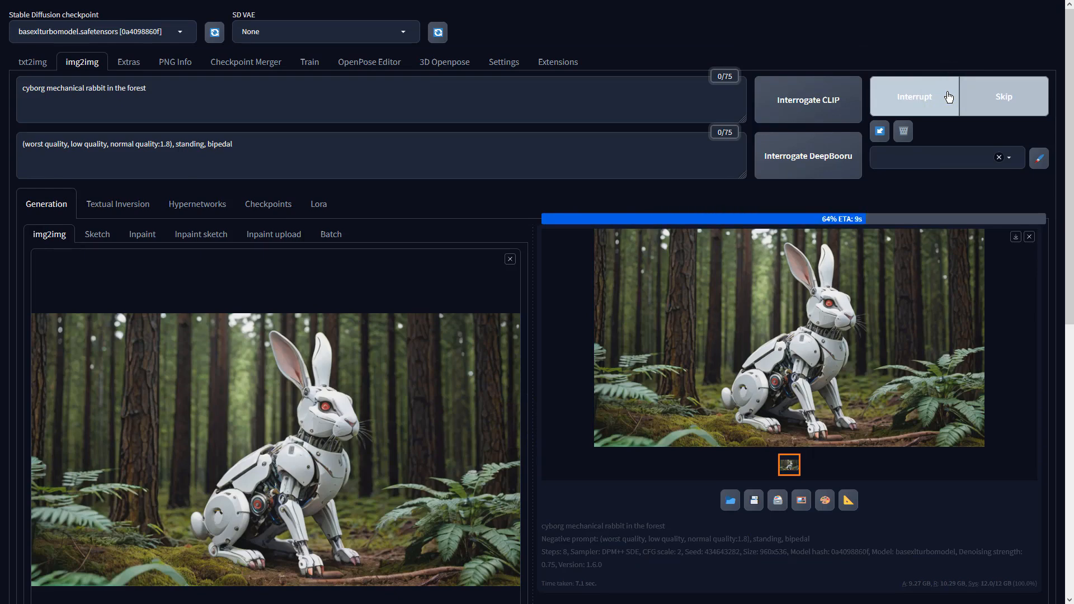
# Review the four generated rabbit variations enlarged and send the last one to Extras.
pyautogui.click(858, 257)
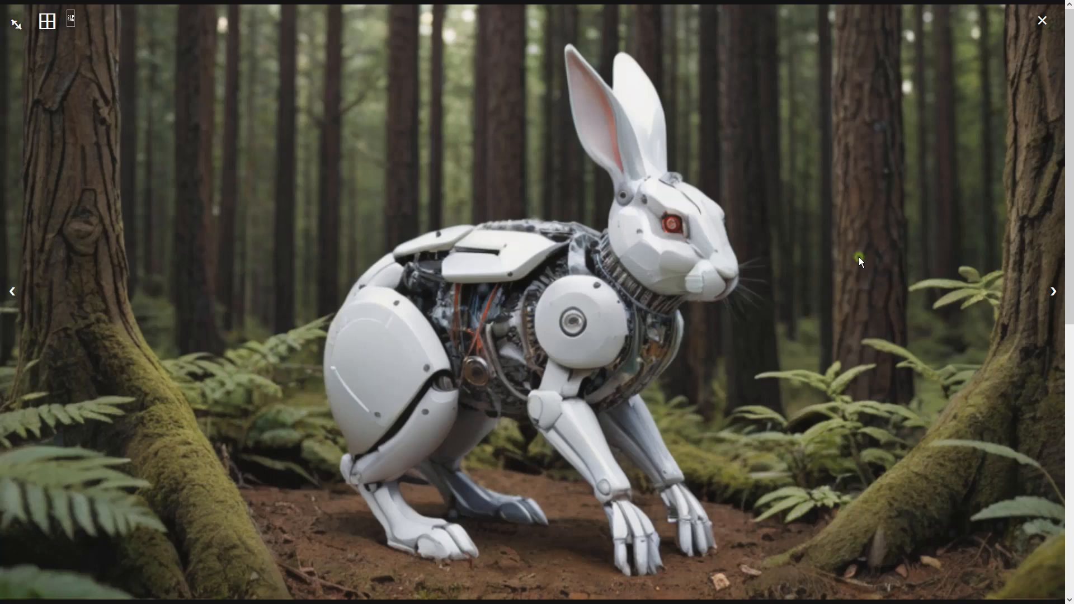
pyautogui.click(1052, 292)
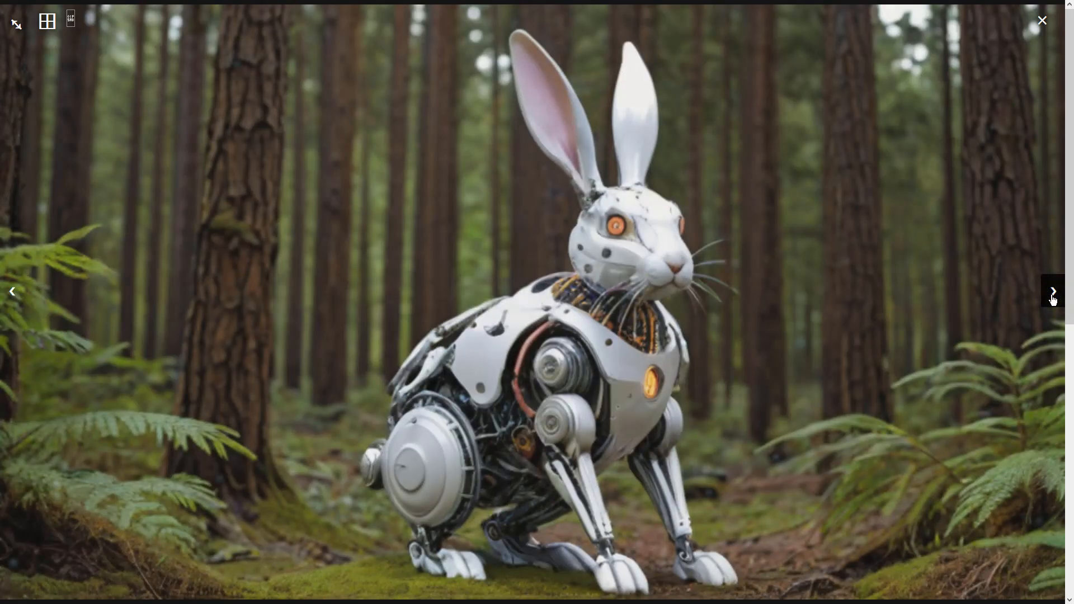
pyautogui.click(1052, 299)
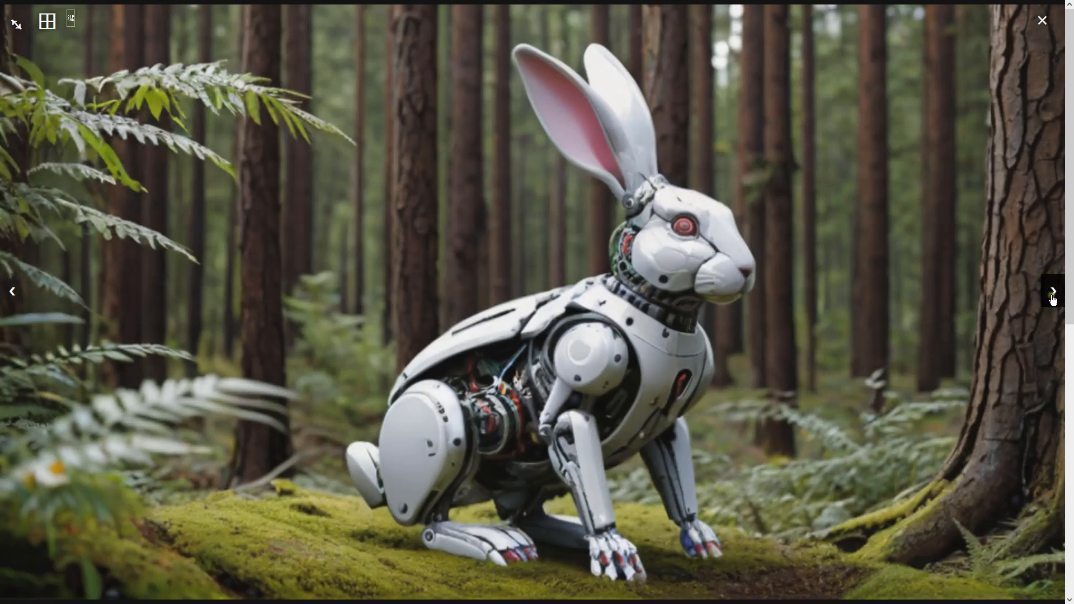
pyautogui.click(1053, 299)
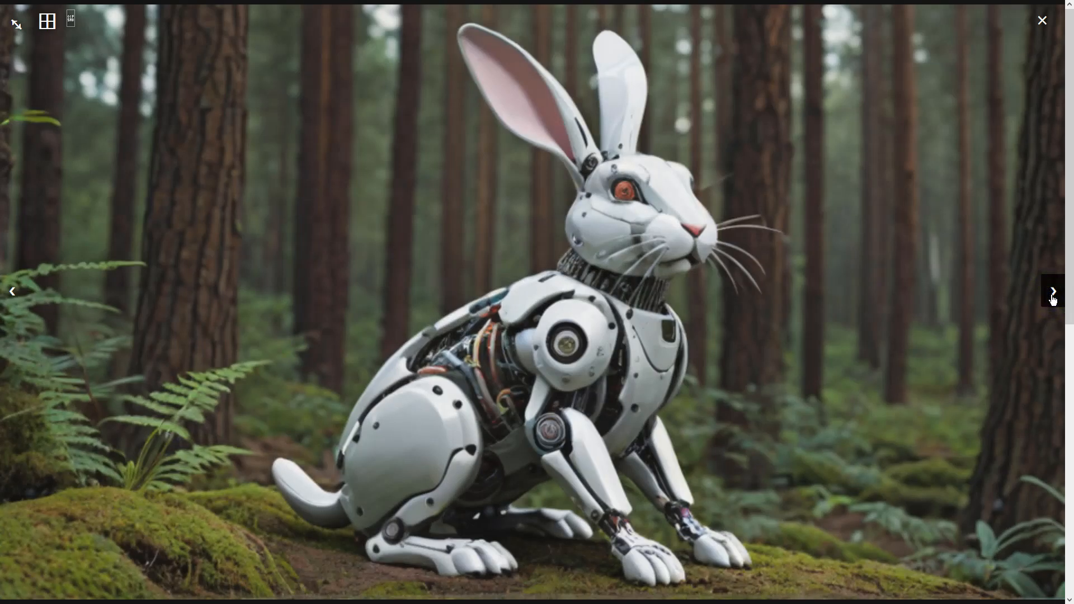
pyautogui.click(824, 335)
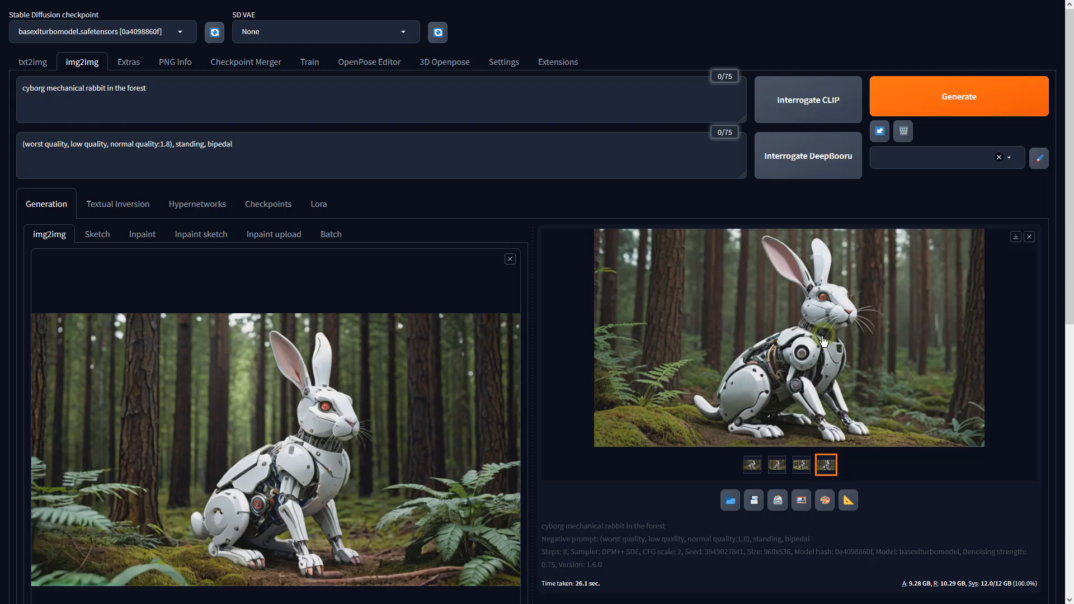
pyautogui.click(848, 499)
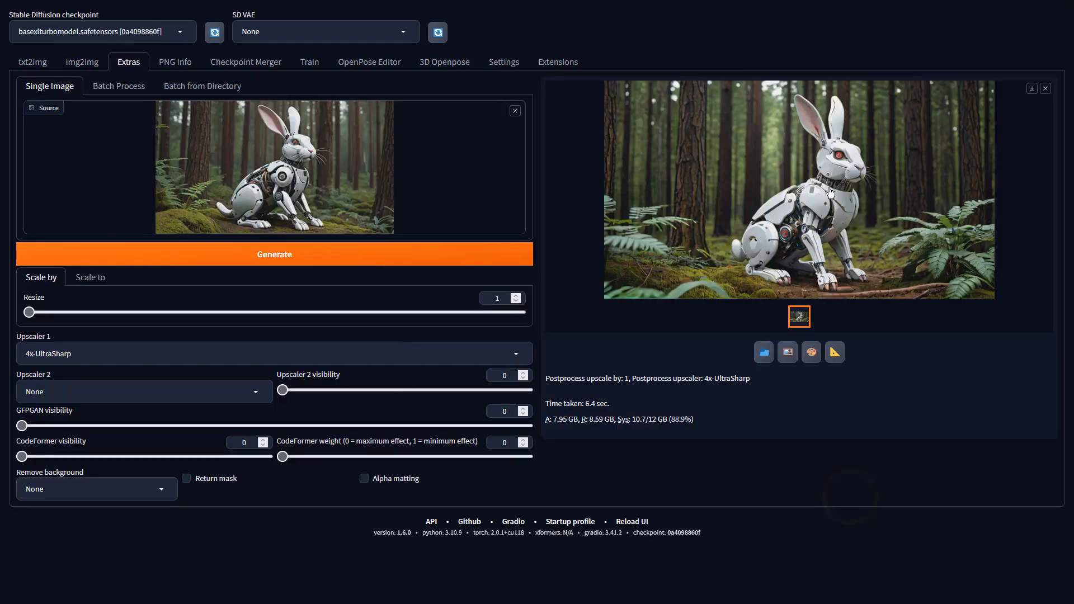
pyautogui.click(885, 200)
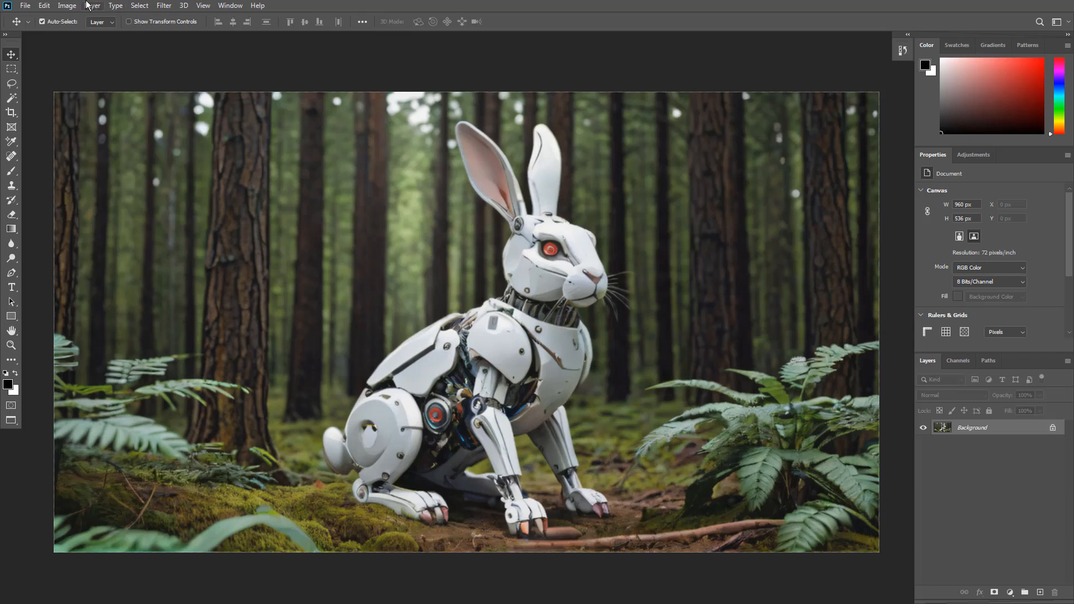
# In Photoshop, apply a Vibrance adjustment to the rabbit image with vibrance +100 and increased saturation.
pyautogui.click(67, 6)
pyautogui.moveTo(77, 35)
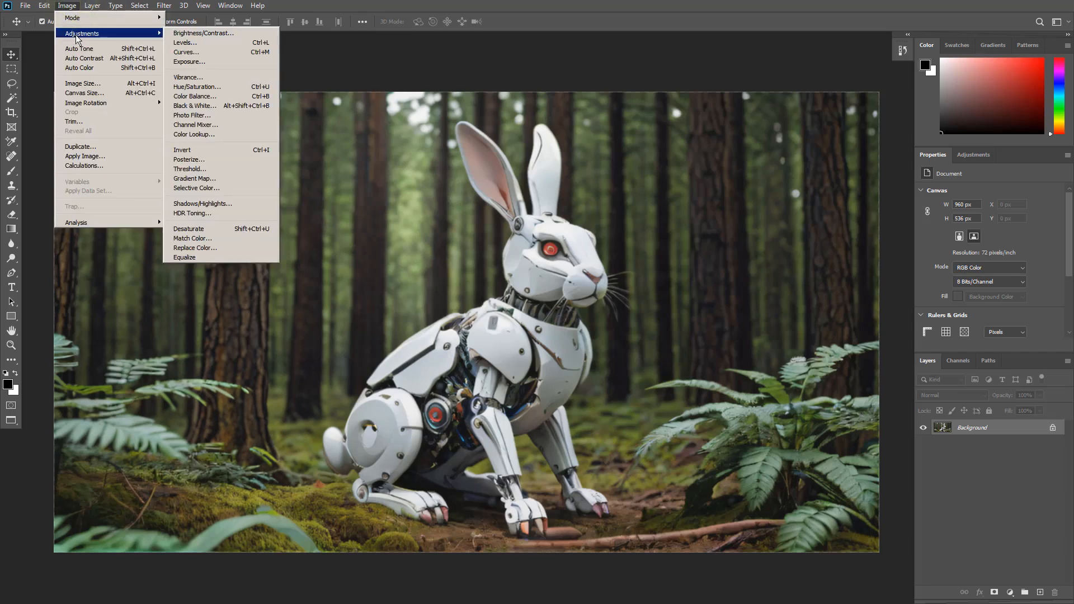
pyautogui.click(195, 77)
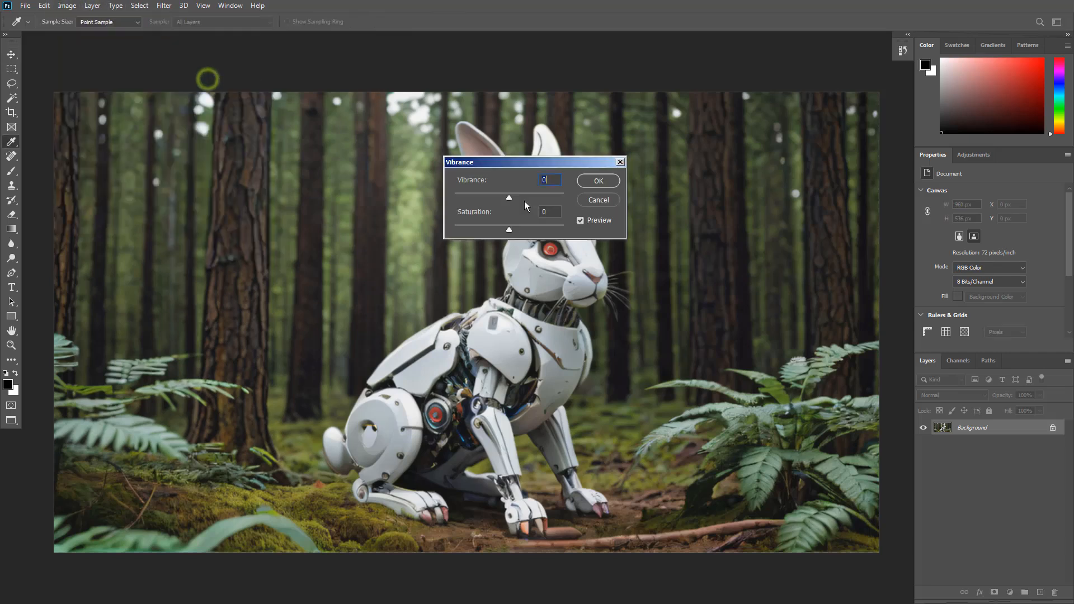
pyautogui.moveTo(509, 196); pyautogui.dragTo(564, 200)
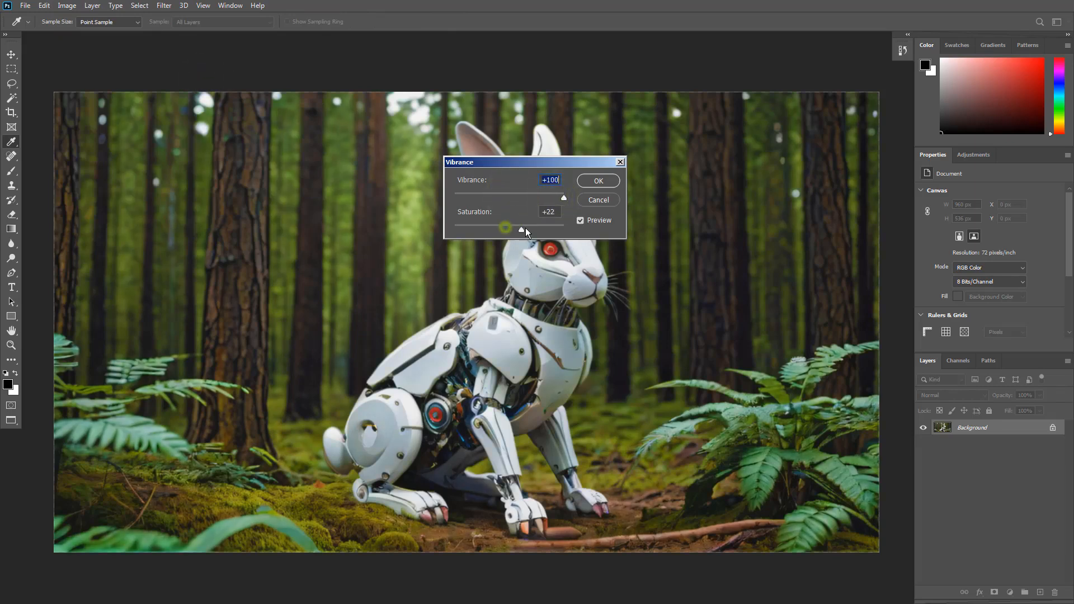
pyautogui.moveTo(525, 232); pyautogui.dragTo(530, 230)
pyautogui.click(596, 185)
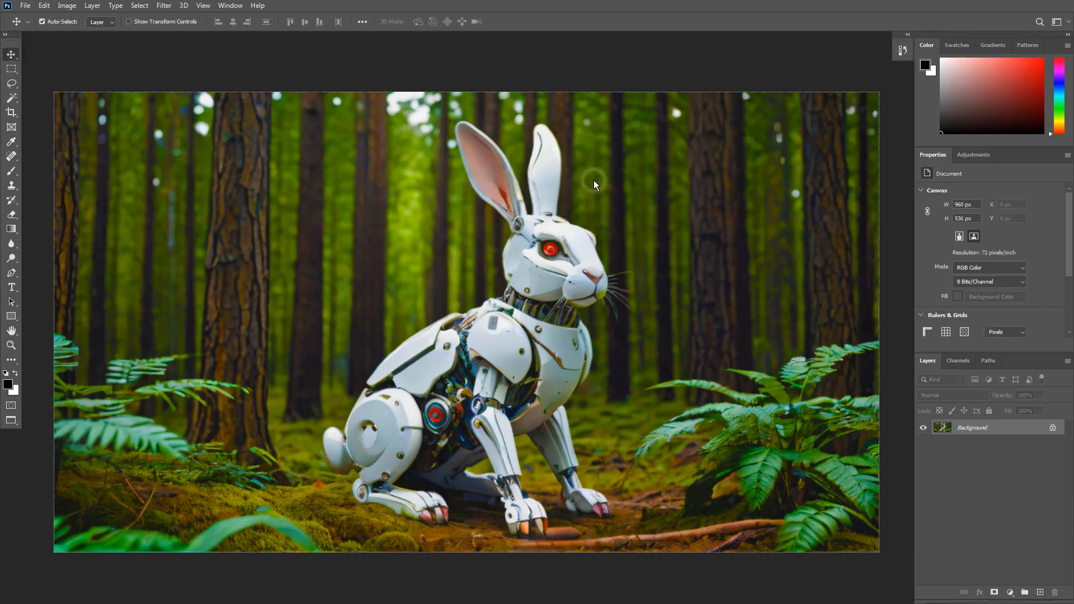
# Apply Auto Contrast and Auto Tone to the rabbit image, and try Auto Color on it.
pyautogui.click(67, 5)
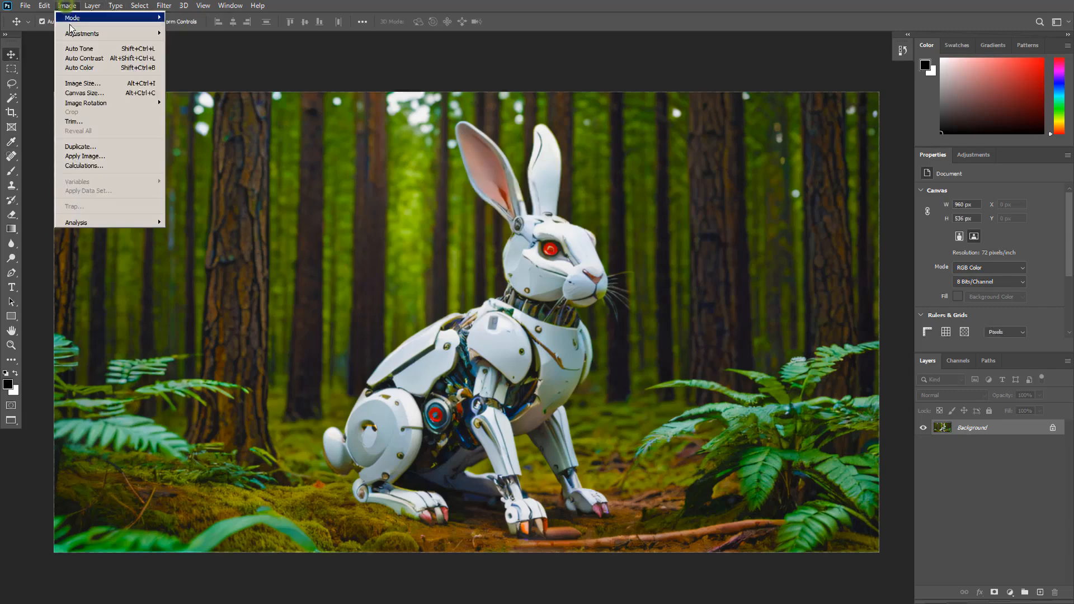
pyautogui.click(84, 58)
pyautogui.click(66, 5)
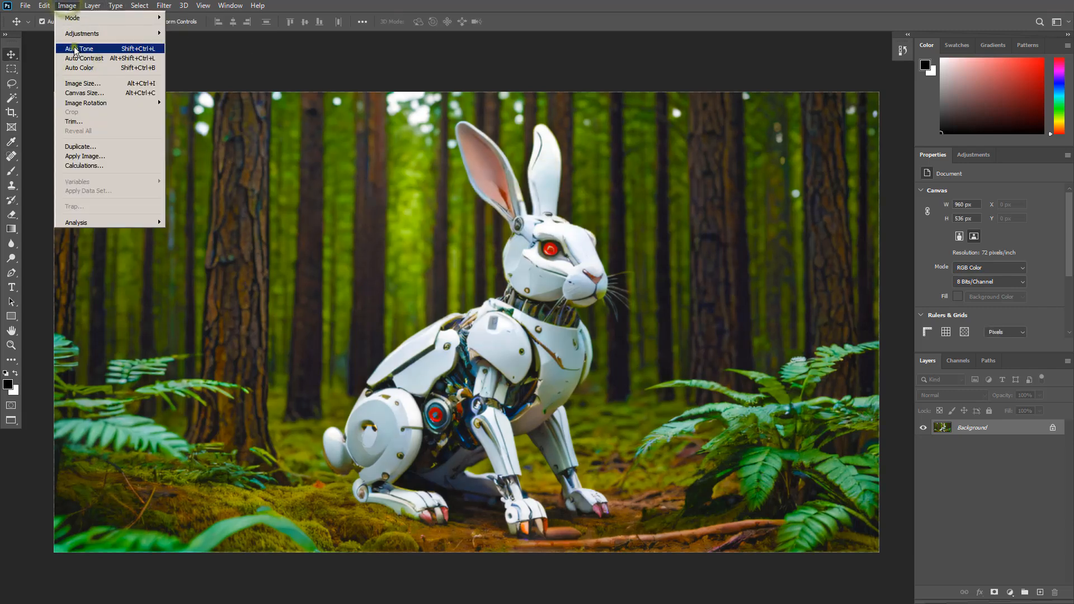
pyautogui.click(77, 49)
pyautogui.click(66, 5)
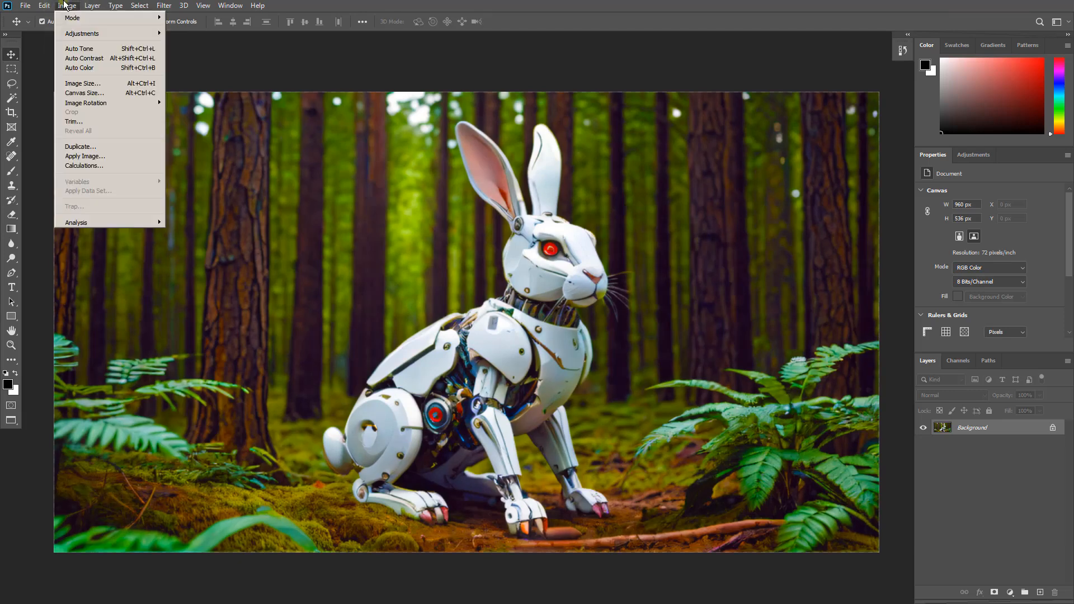
pyautogui.click(77, 68)
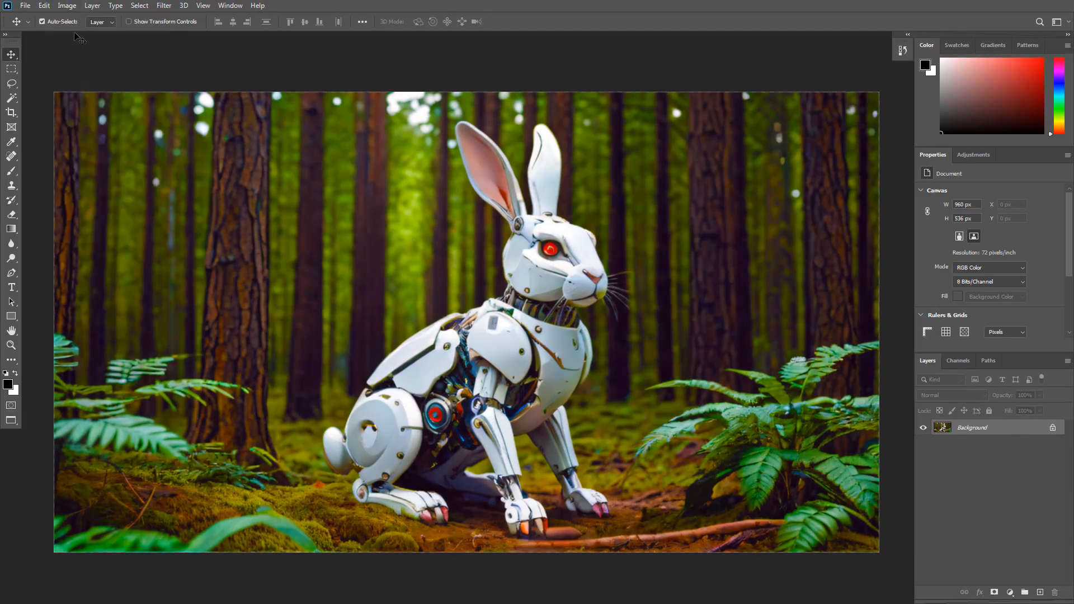
# Apply a Levels adjustment to the rabbit image with the RGB midtone input level set to 0.89.
pyautogui.click(67, 5)
pyautogui.moveTo(114, 35)
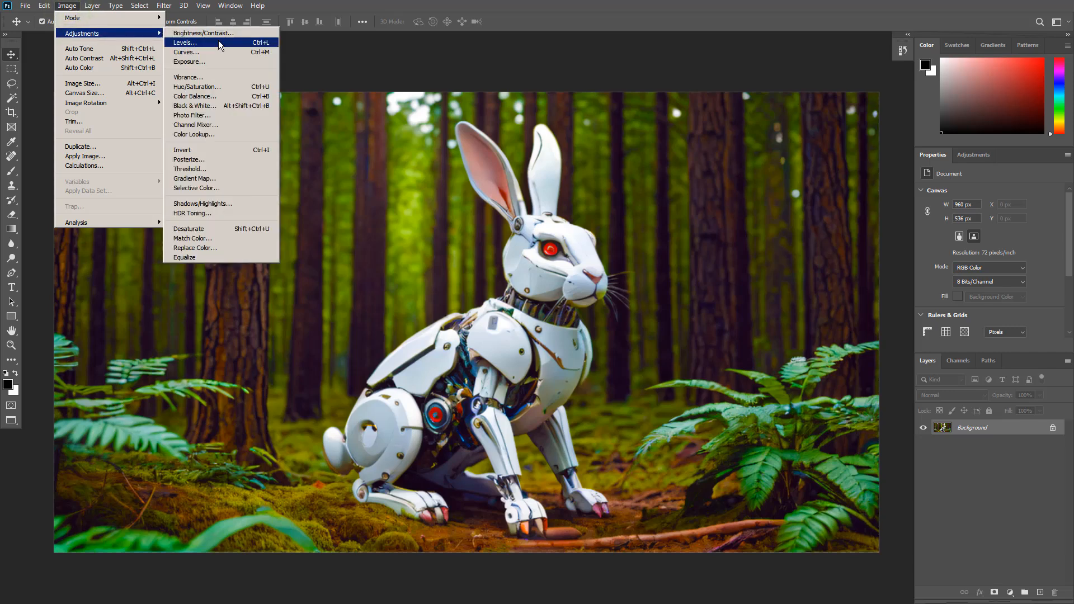
pyautogui.click(218, 41)
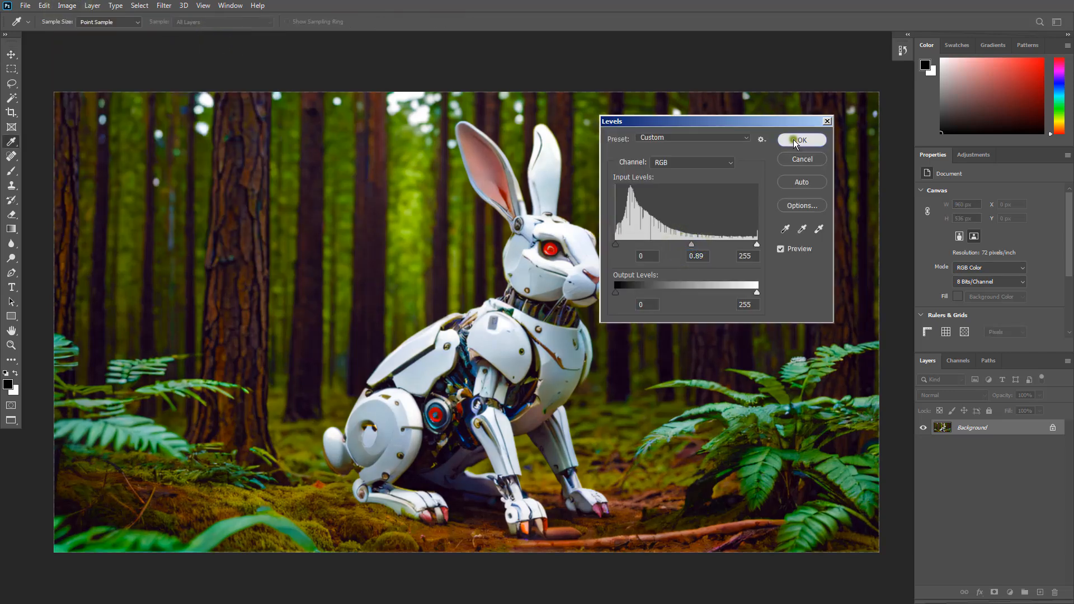
pyautogui.click(793, 139)
# Apply an Exposure adjustment to the rabbit image with exposure +0.29 and offset -0.0020.
pyautogui.click(67, 6)
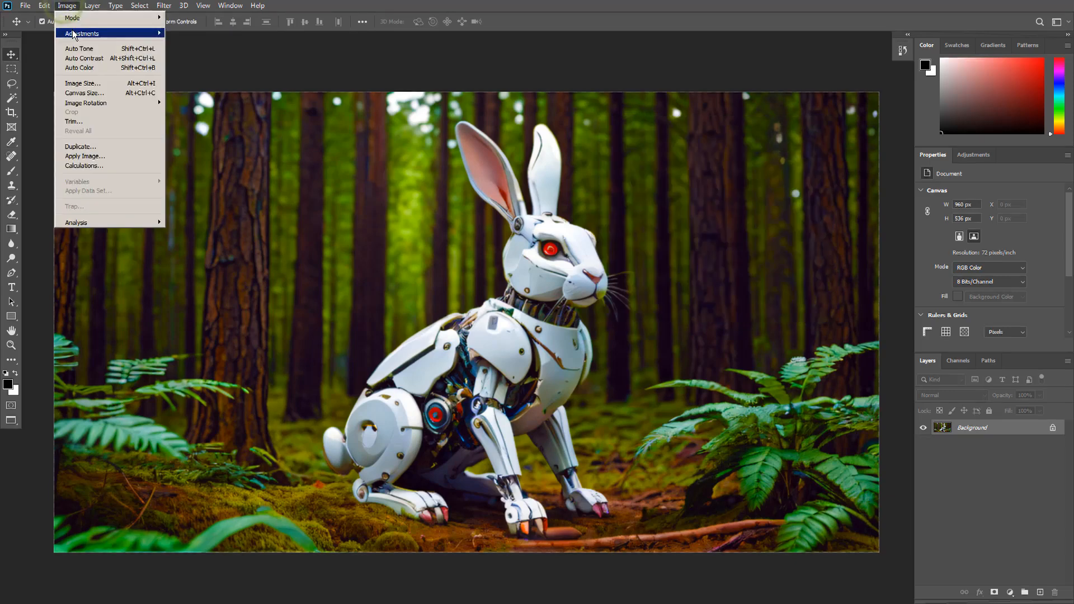
pyautogui.moveTo(111, 33)
pyautogui.click(222, 61)
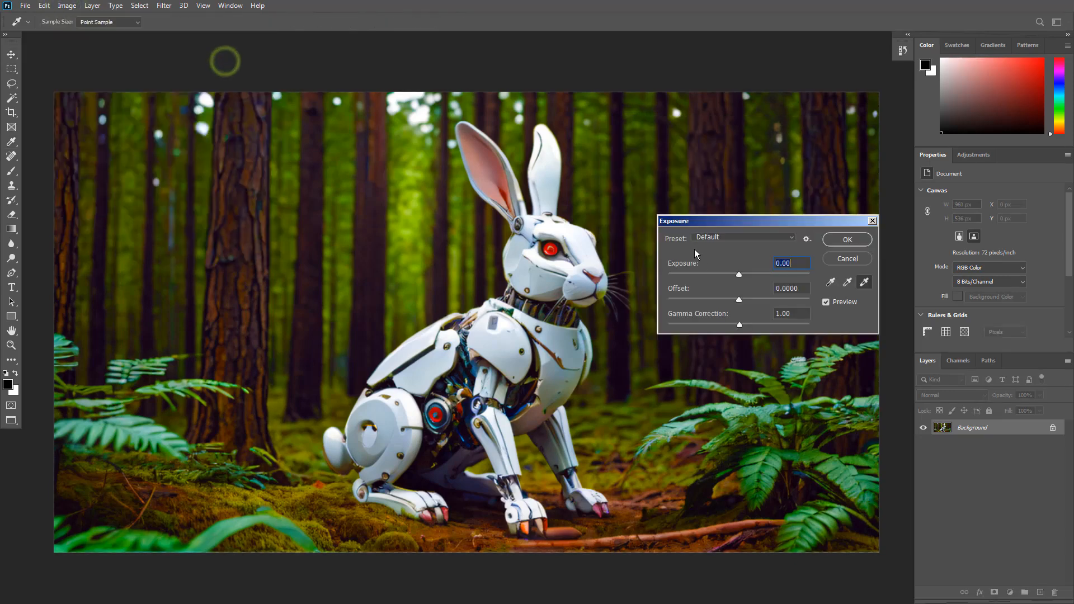
pyautogui.click(738, 273)
pyautogui.moveTo(740, 273); pyautogui.dragTo(739, 299)
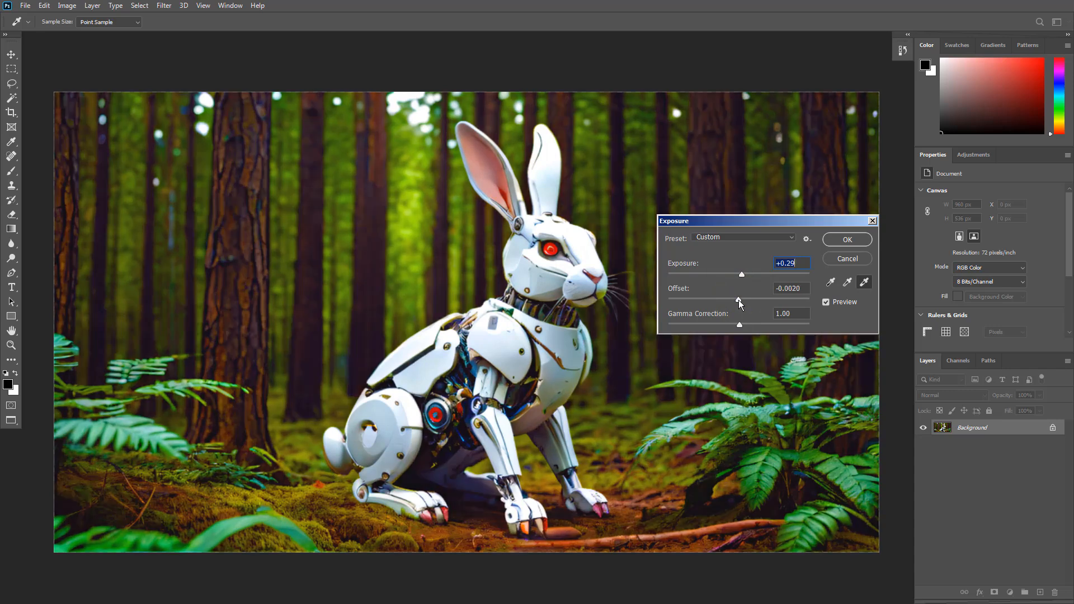
pyautogui.click(829, 242)
# Compare the originally opened image with the Exposure-adjusted version by switching between their history states, ending on the adjusted one.
pyautogui.click(901, 50)
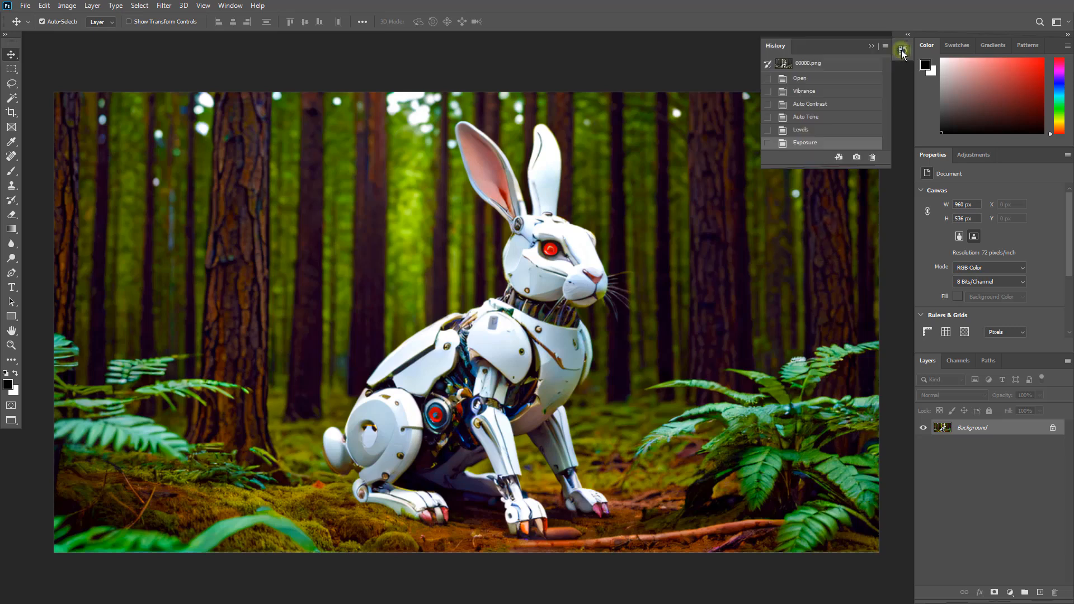
pyautogui.click(831, 77)
pyautogui.click(831, 144)
pyautogui.click(823, 78)
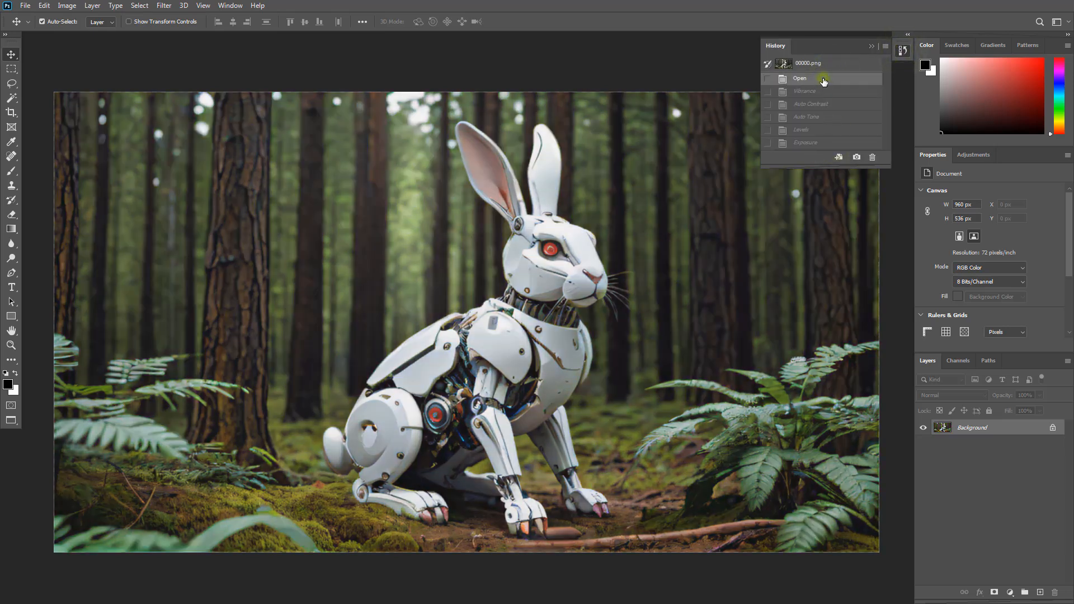
pyautogui.click(830, 143)
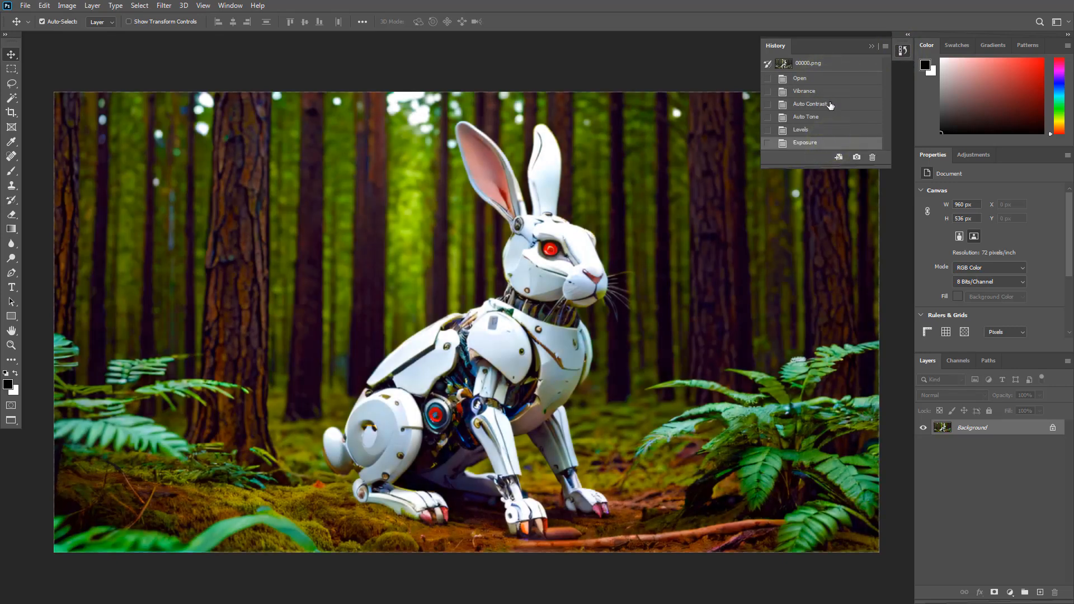
pyautogui.click(829, 79)
pyautogui.click(829, 144)
pyautogui.click(901, 51)
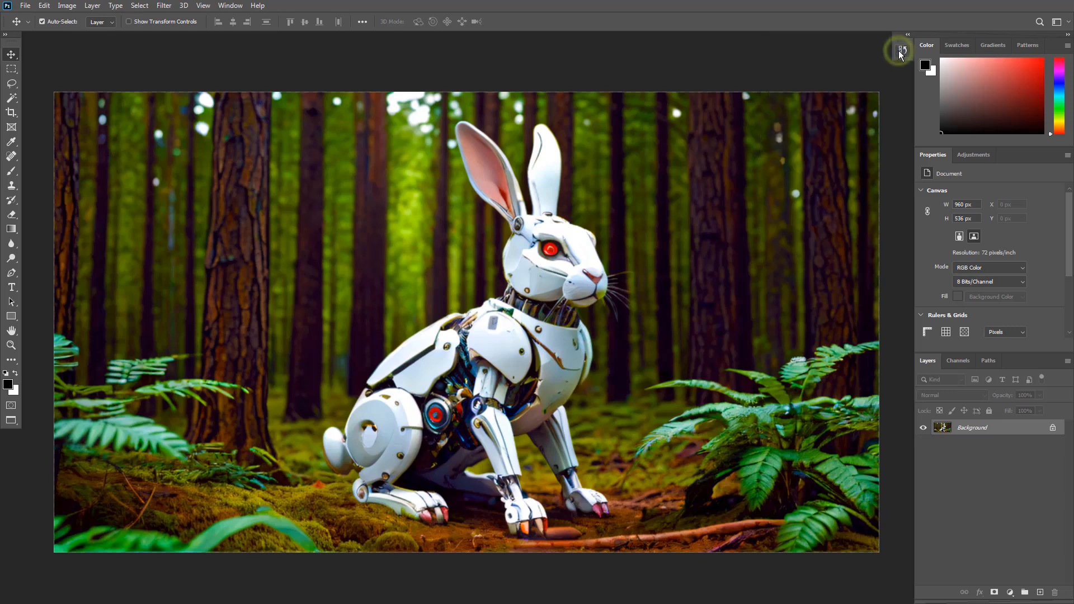